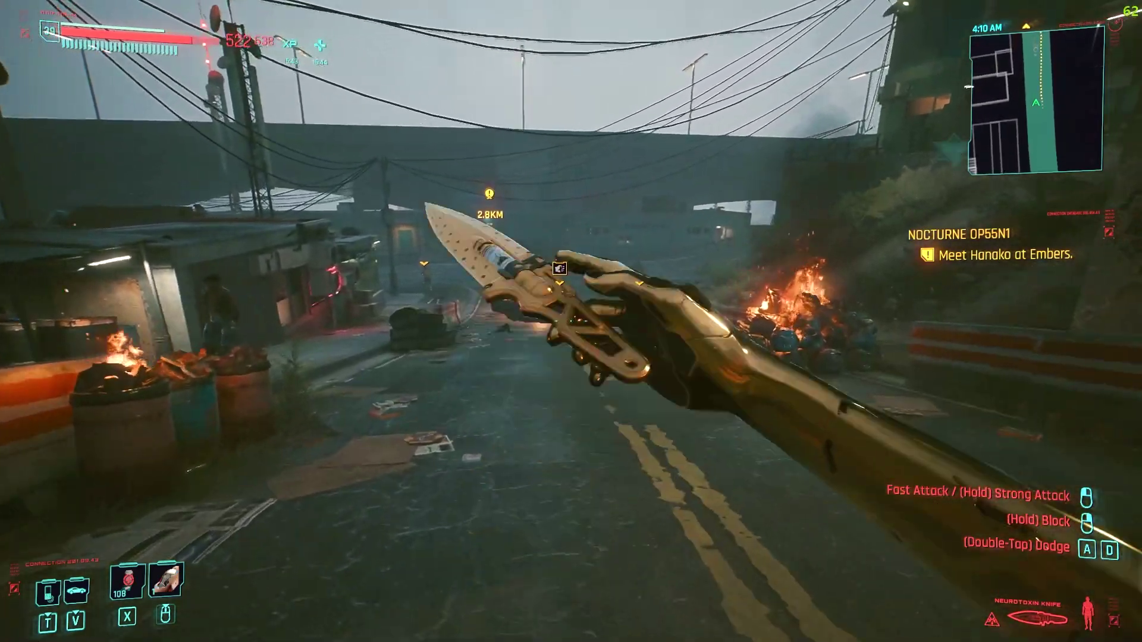
pyautogui.press('w')
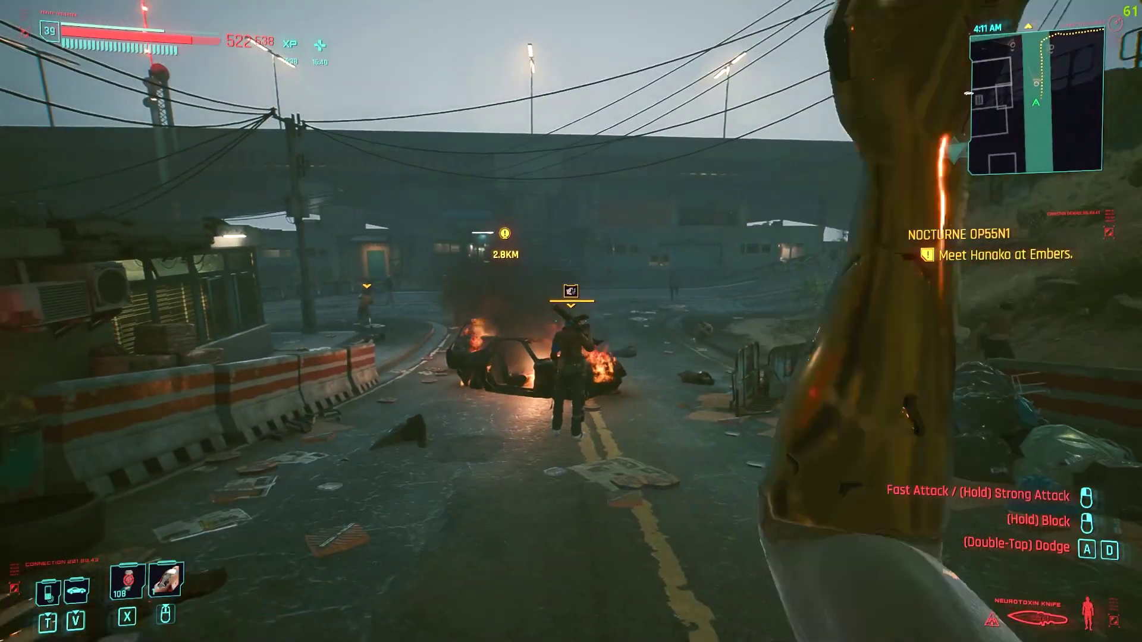
# Walk V down the road toward the fires and knife the enemy beside the burning car.
pyautogui.click(571, 321)
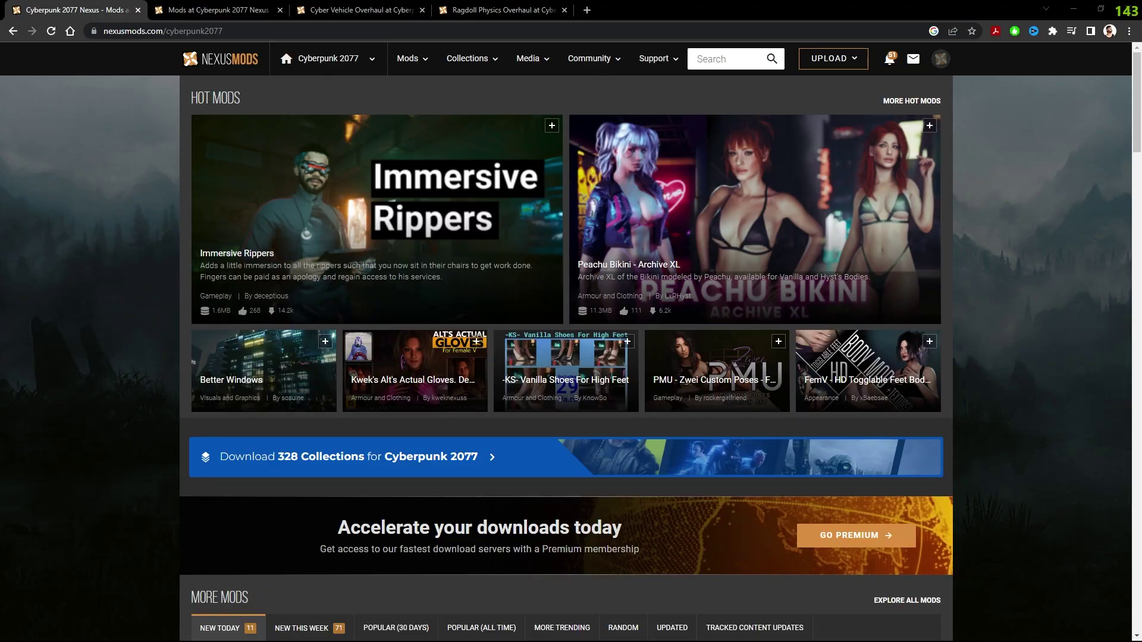
# Browse the mods listing, opening the Cyber Vehicle Overhaul and Ragdoll Physics Overhaul pages.
pyautogui.click(408, 58)
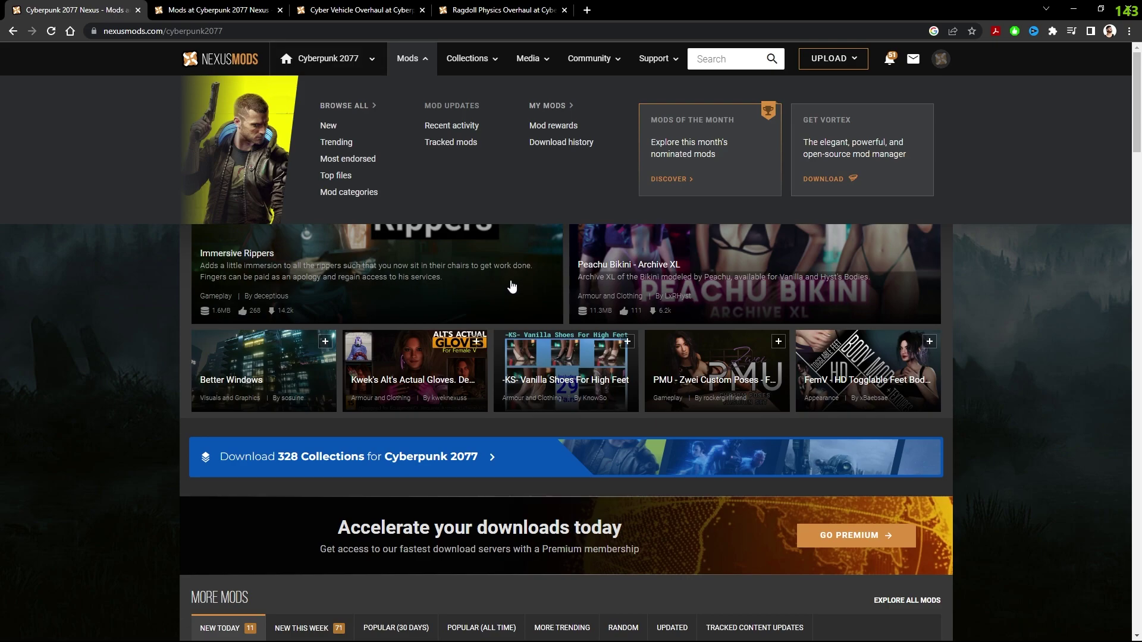
pyautogui.click(236, 7)
pyautogui.click(329, 7)
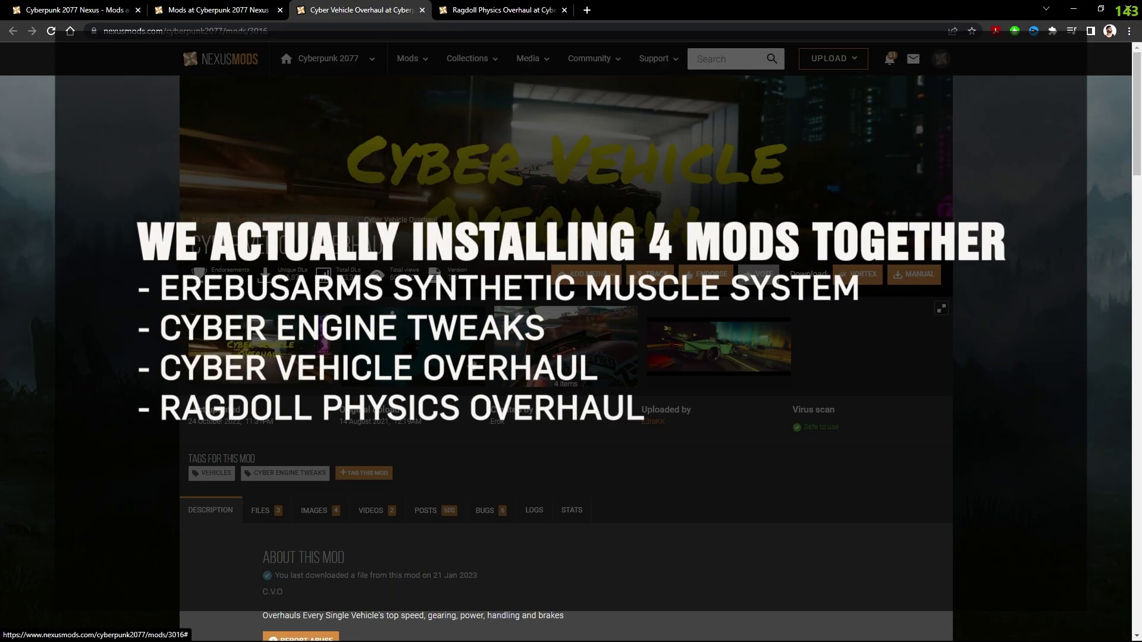
pyautogui.click(498, 15)
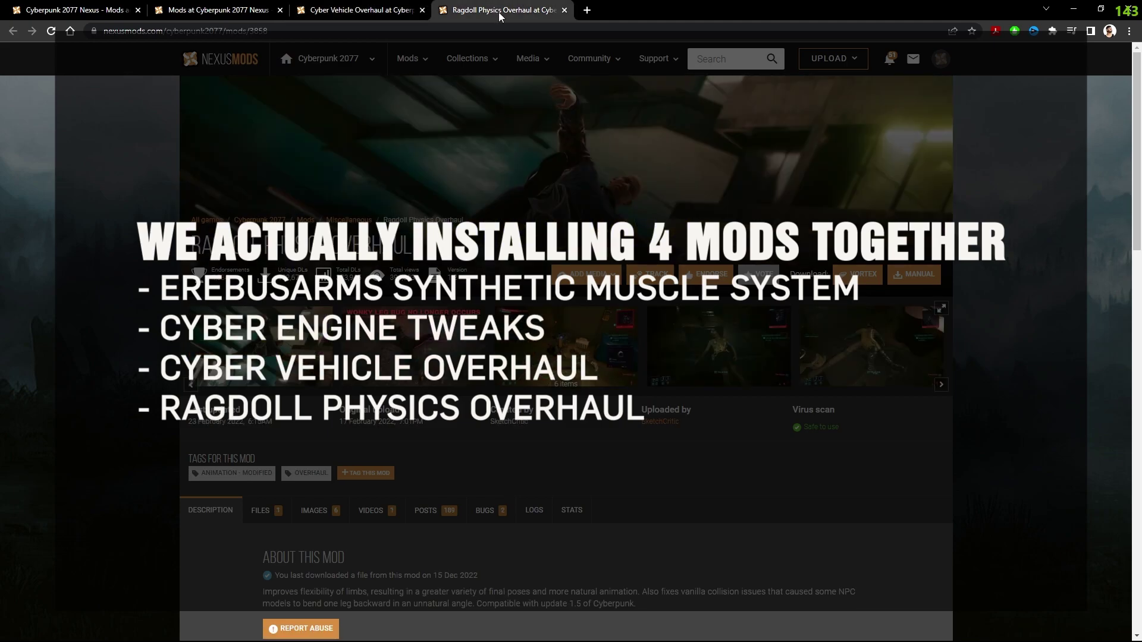
pyautogui.click(367, 11)
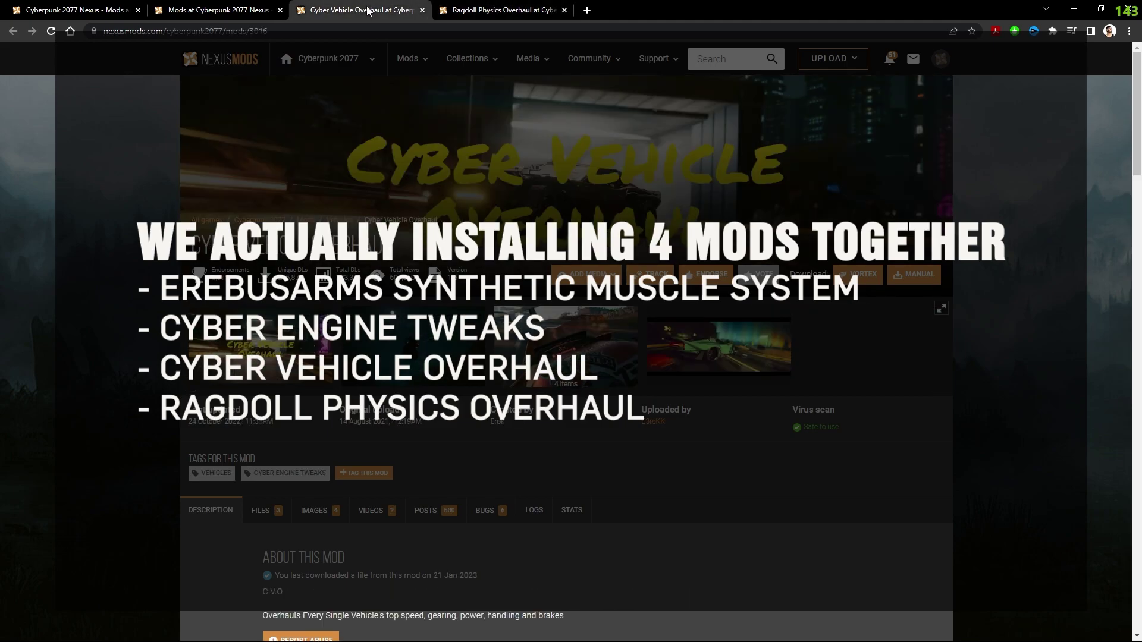
# Read the Cyber Vehicle Overhaul description and expand Requirements, which lists Cyber Engine Tweaks 1.16.0.
pyautogui.scroll(-2, 133, 402)
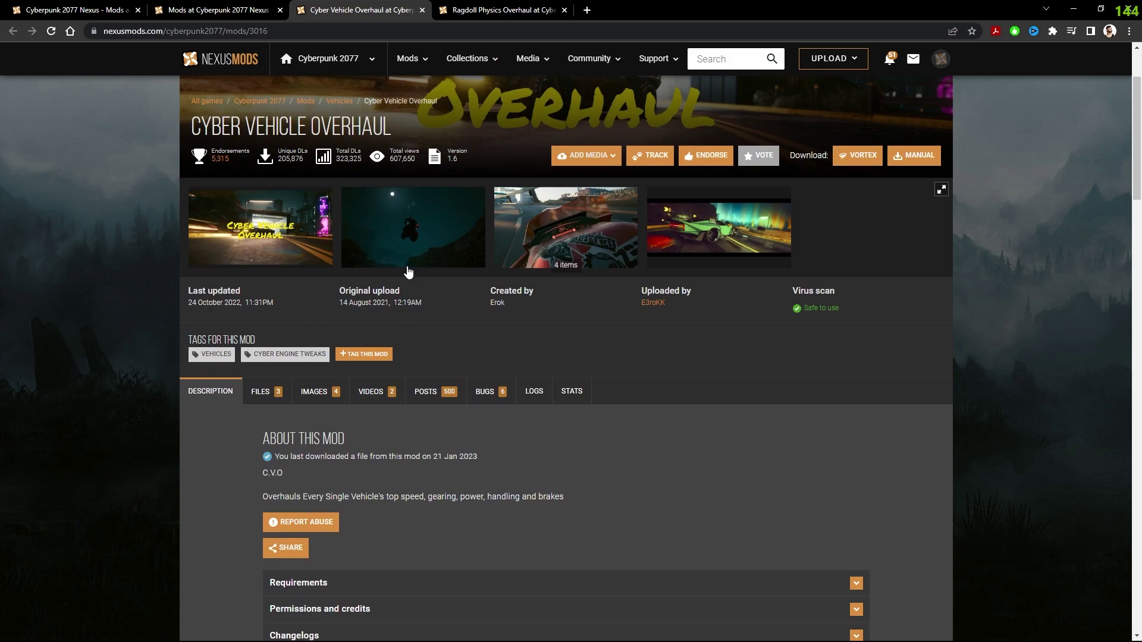
pyautogui.scroll(-13, 408, 272)
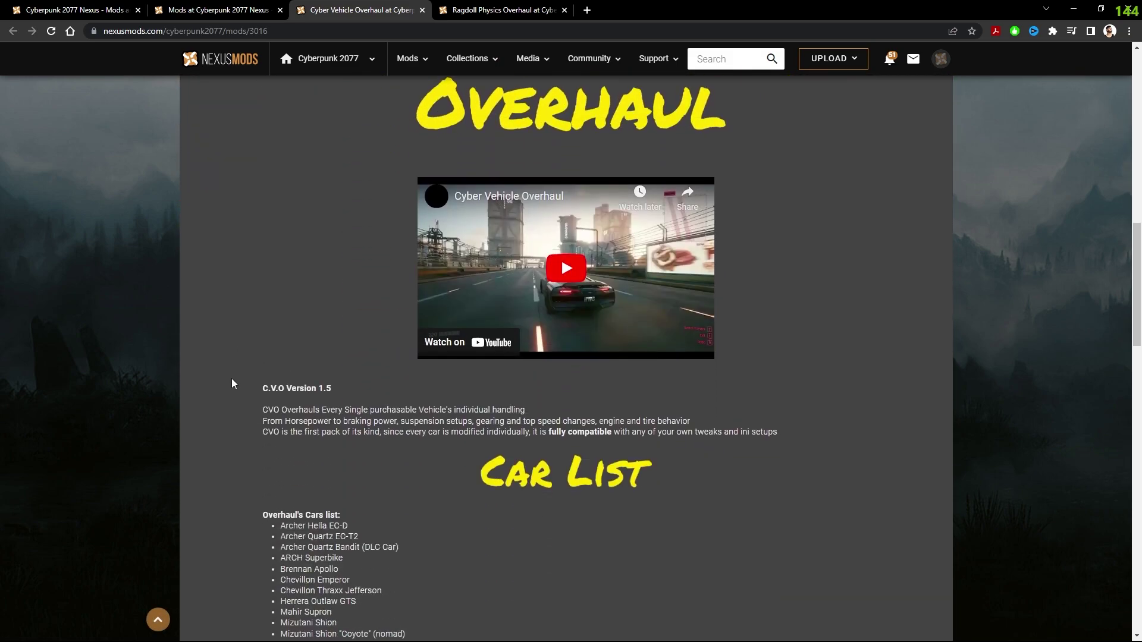
pyautogui.scroll(-14, 232, 384)
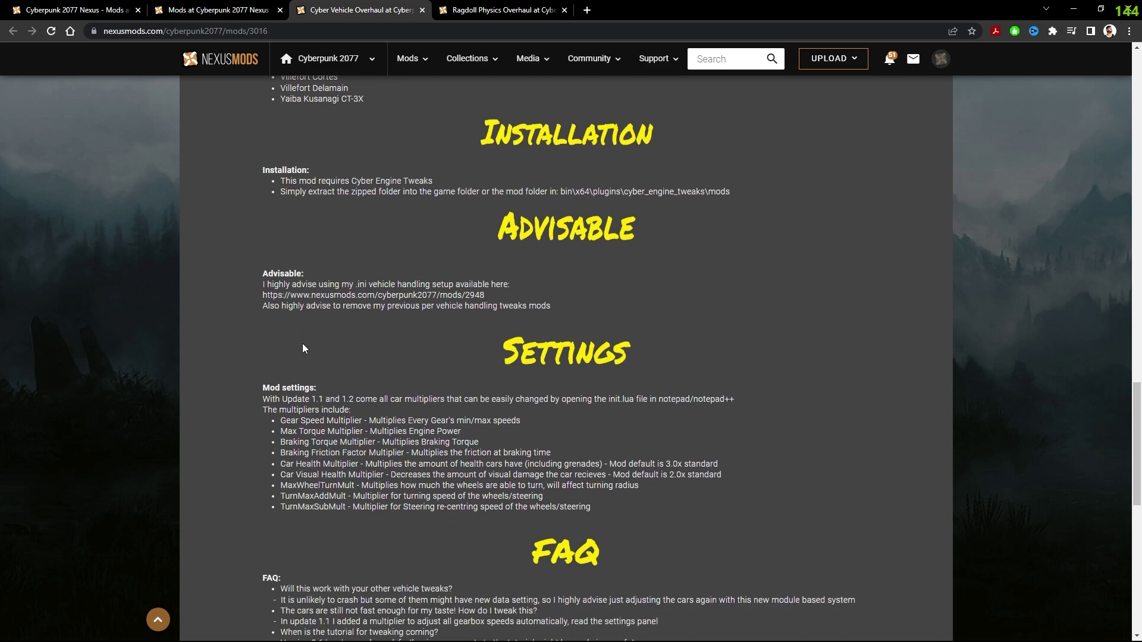
pyautogui.scroll(-5, 300, 349)
pyautogui.scroll(12, 299, 348)
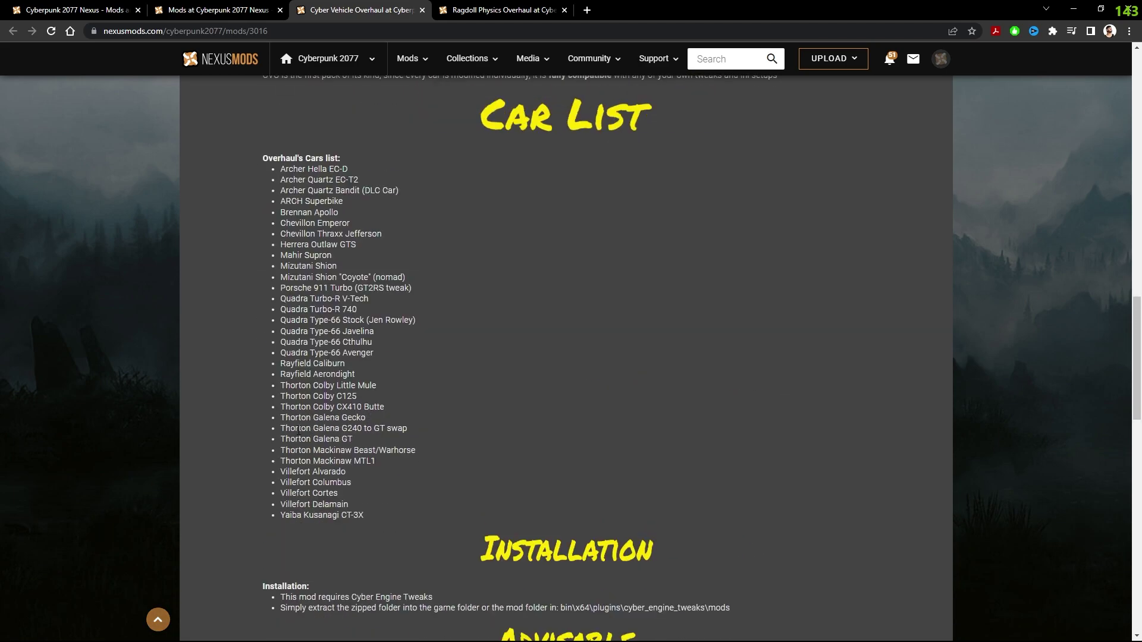
pyautogui.scroll(15, 299, 348)
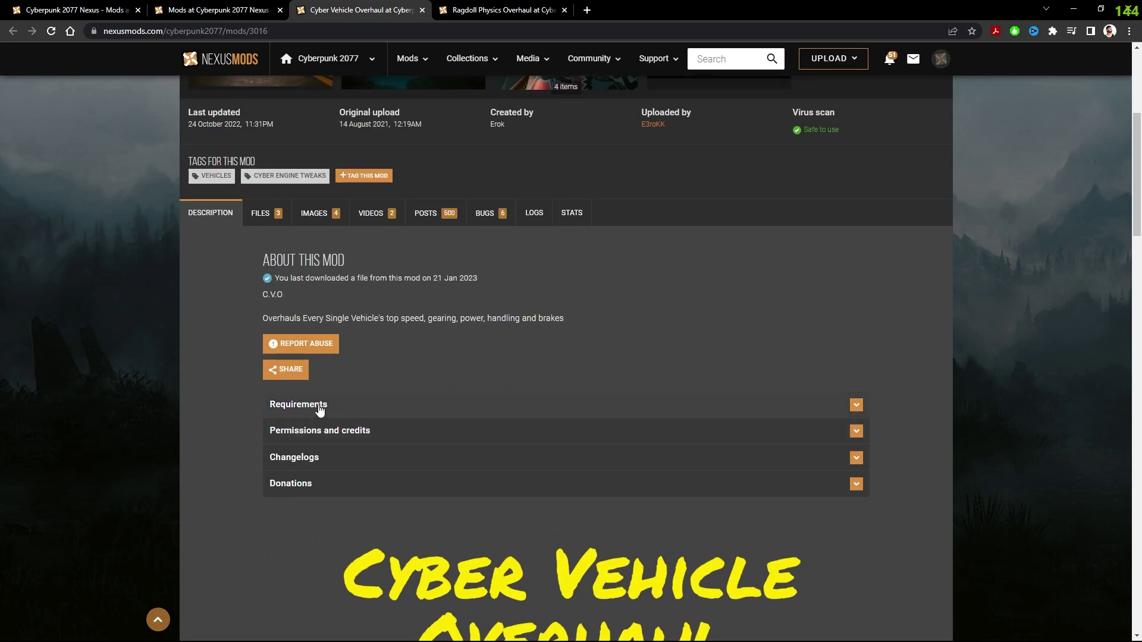
pyautogui.click(303, 405)
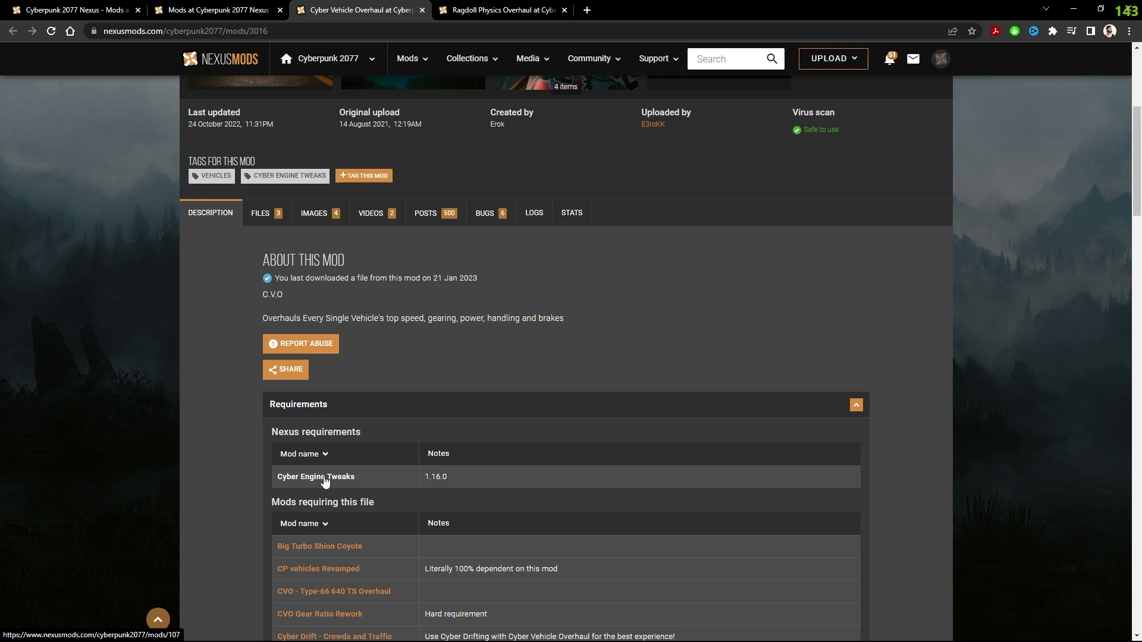
# Download the Cyber Engine Tweaks 'Game version 1.61 - fix 1' file with Slow Download.
pyautogui.middleClick(324, 482)
pyautogui.click(464, 10)
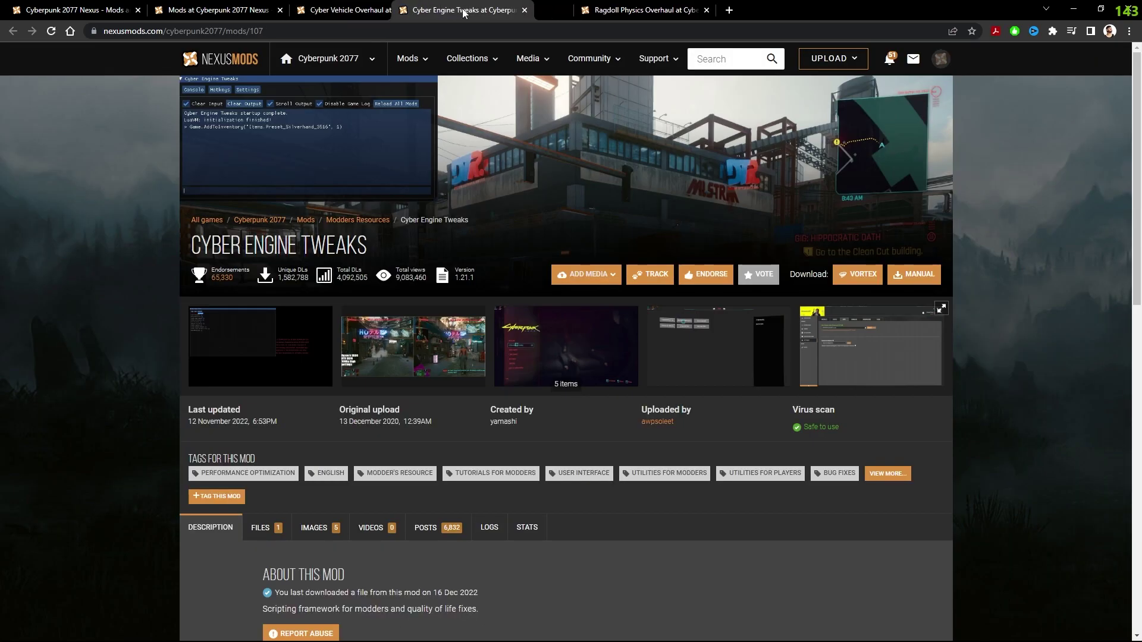
pyautogui.moveTo(464, 10); pyautogui.dragTo(363, 10)
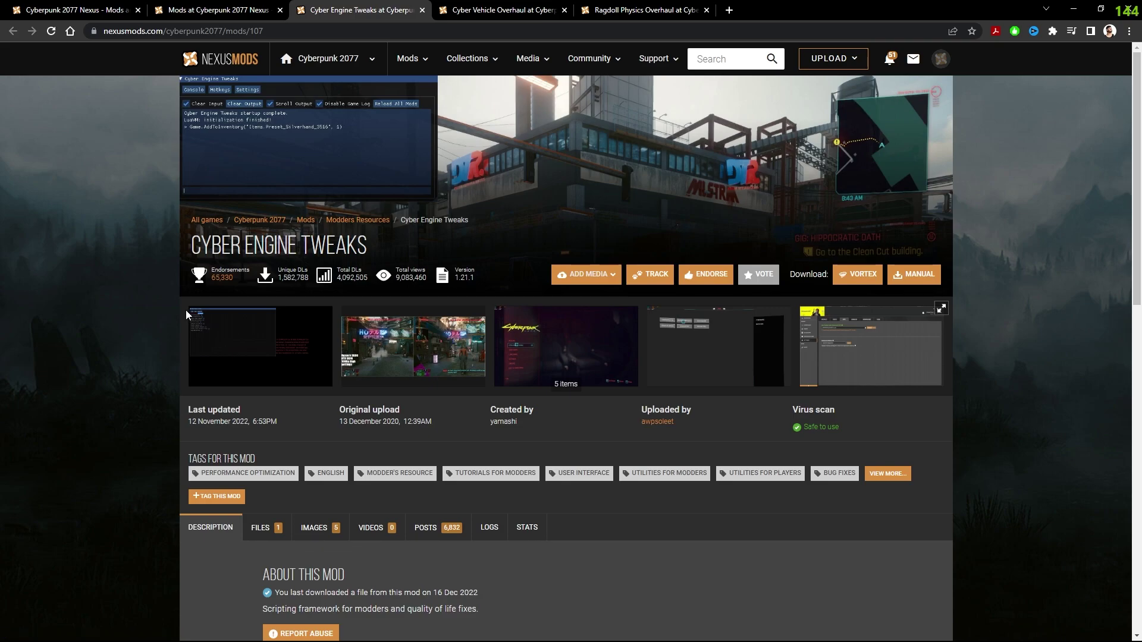
pyautogui.scroll(-5, 185, 314)
pyautogui.click(278, 232)
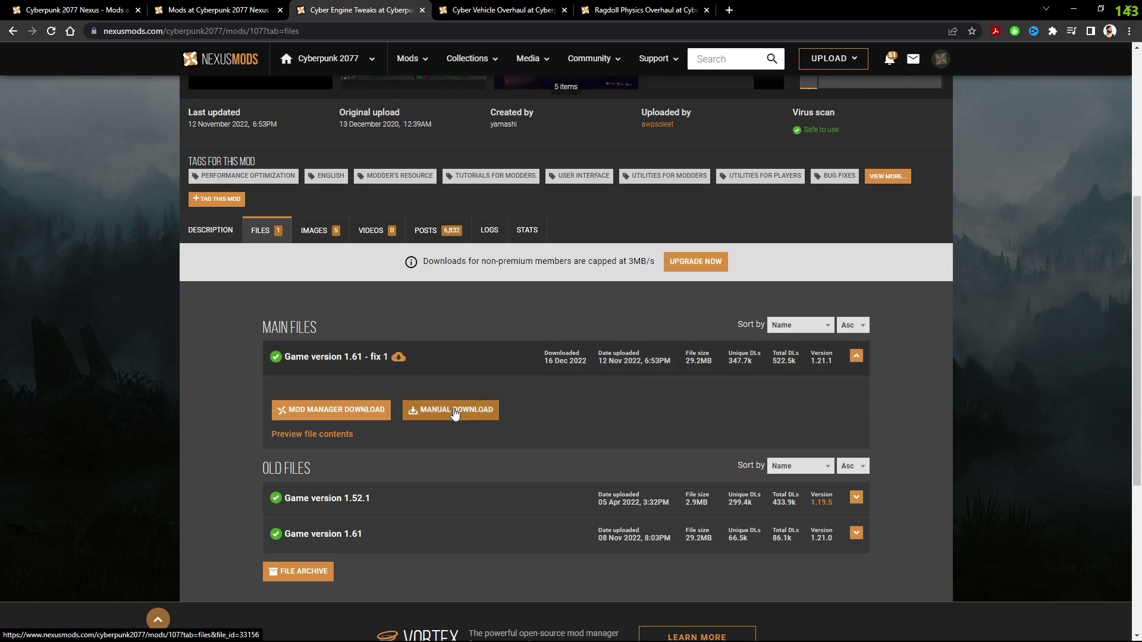
pyautogui.click(451, 410)
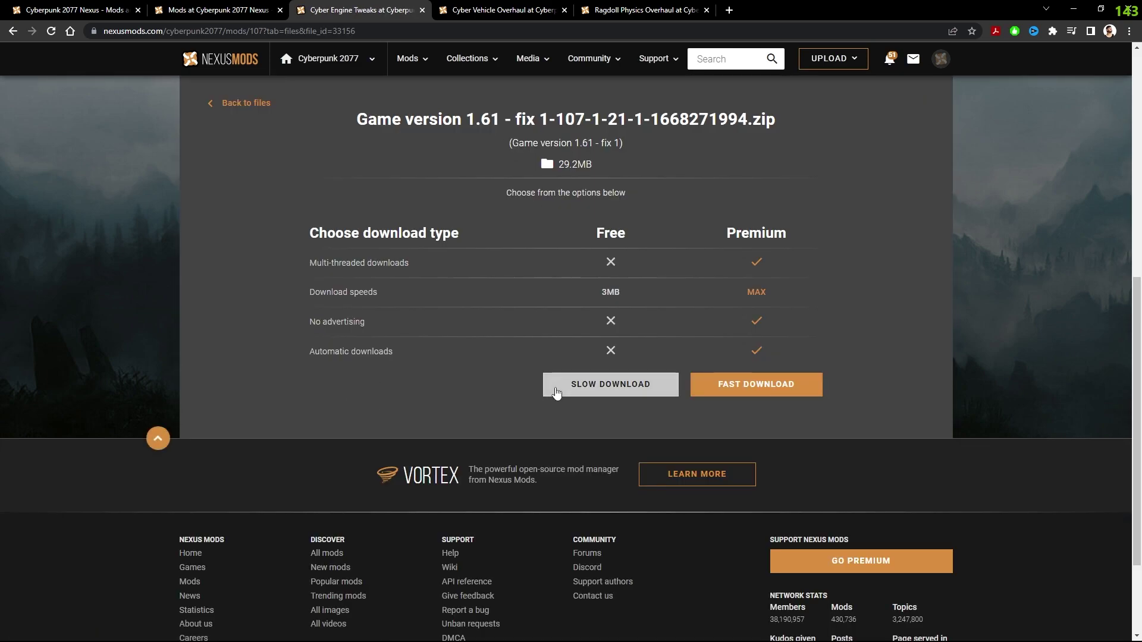
pyautogui.click(595, 385)
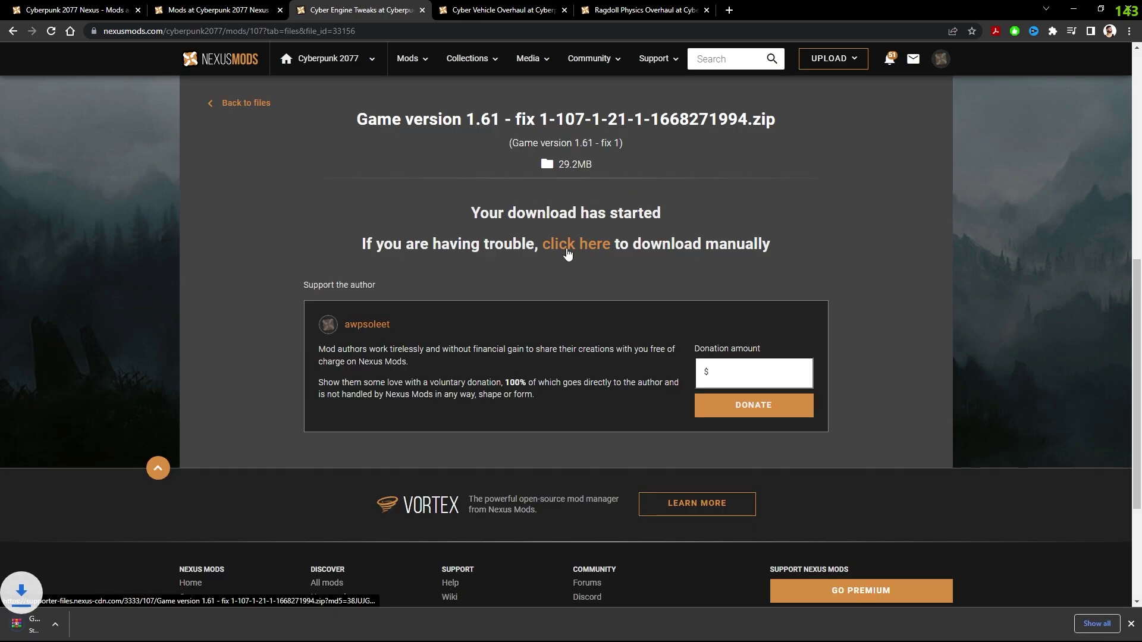
# Download the main Cyber Vehicle Overhaul file with Slow Download, despite the requirements notice.
pyautogui.click(216, 10)
pyautogui.click(492, 7)
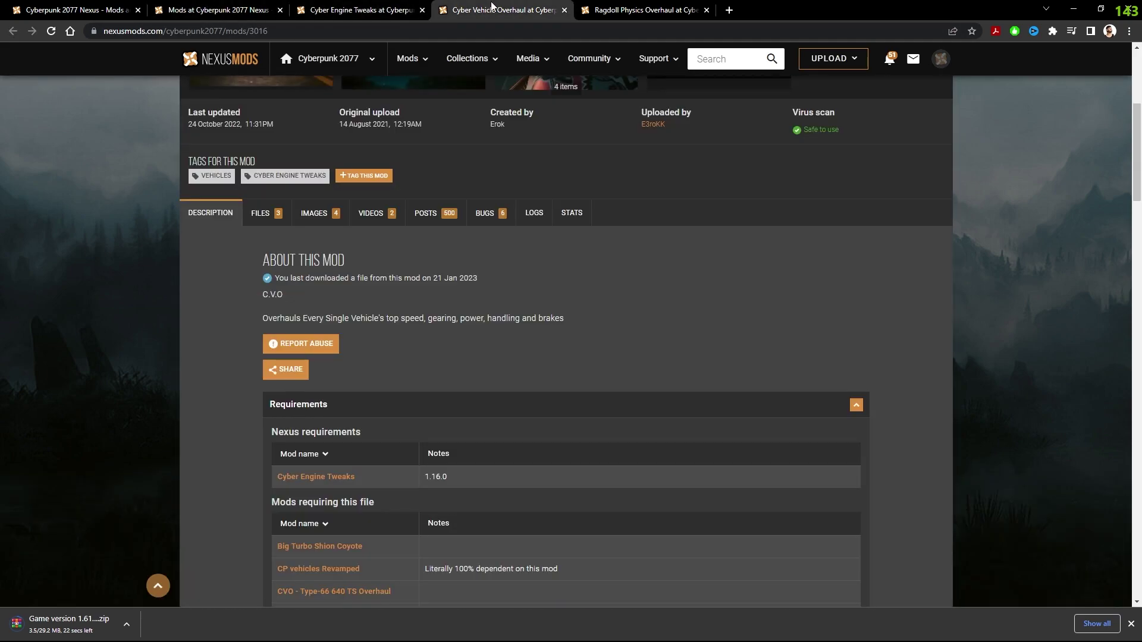
pyautogui.scroll(3, 314, 213)
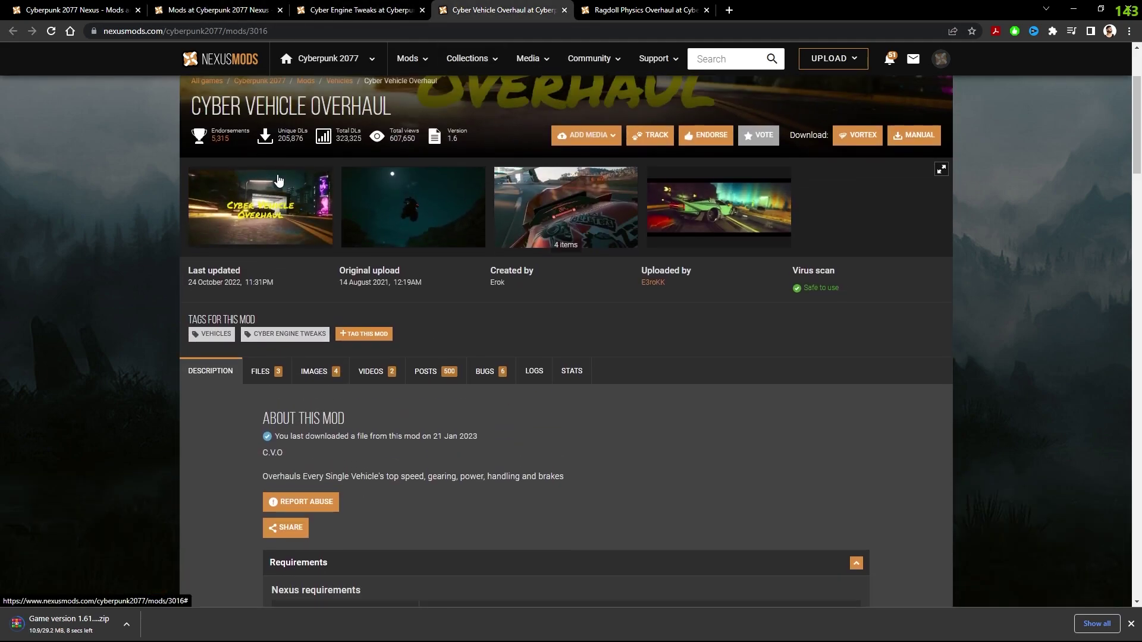
pyautogui.click(278, 394)
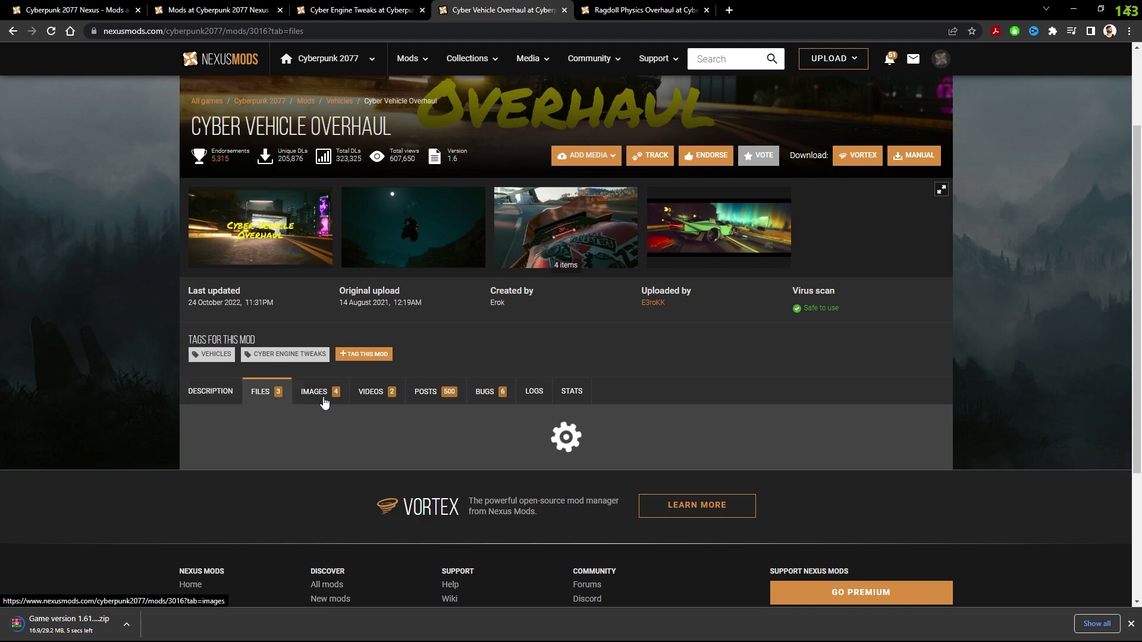
pyautogui.scroll(-3, 458, 302)
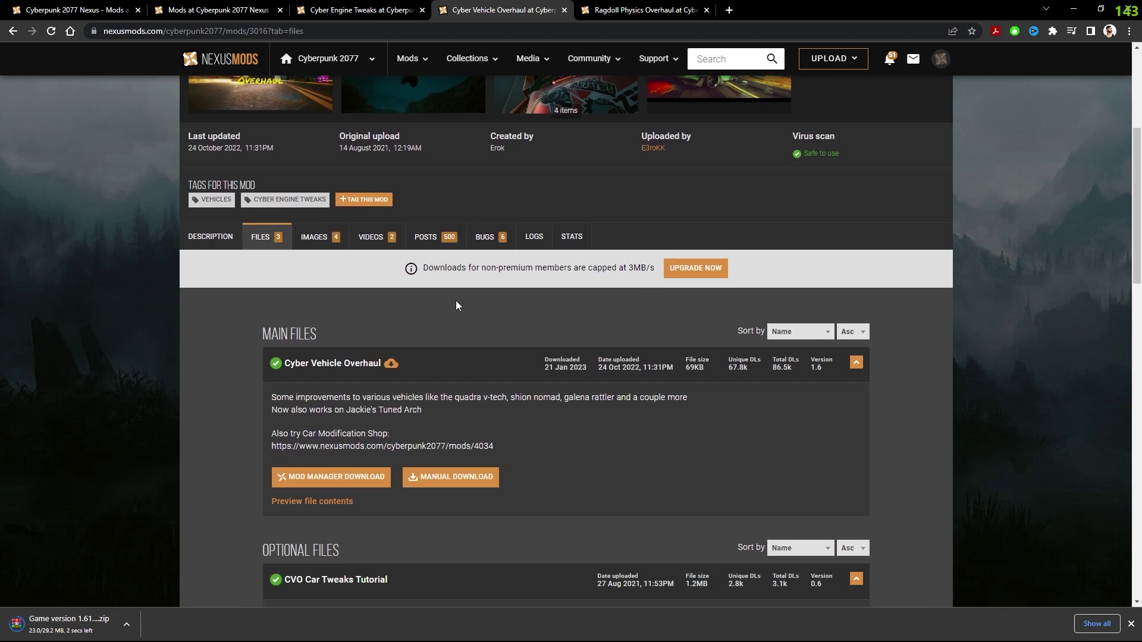
pyautogui.click(459, 458)
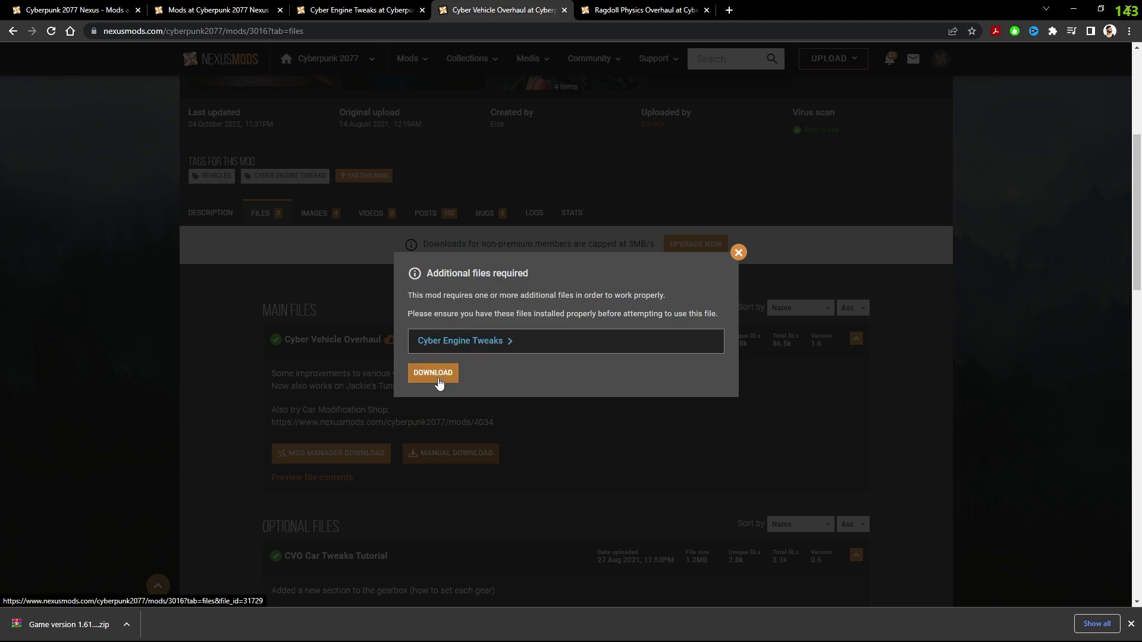
pyautogui.click(433, 374)
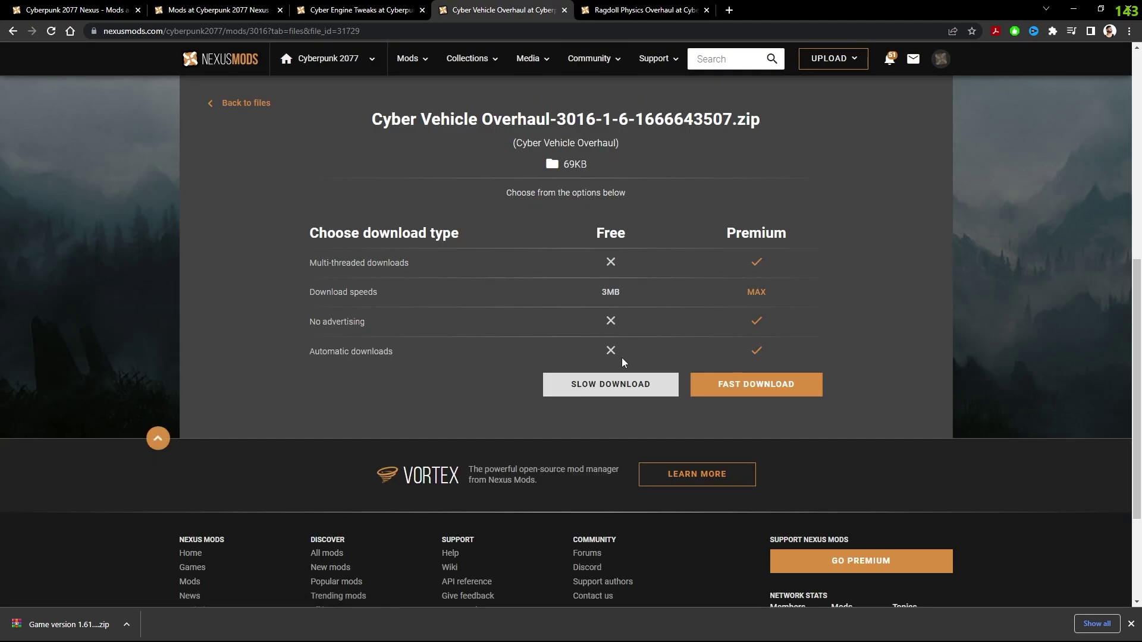
pyautogui.click(615, 383)
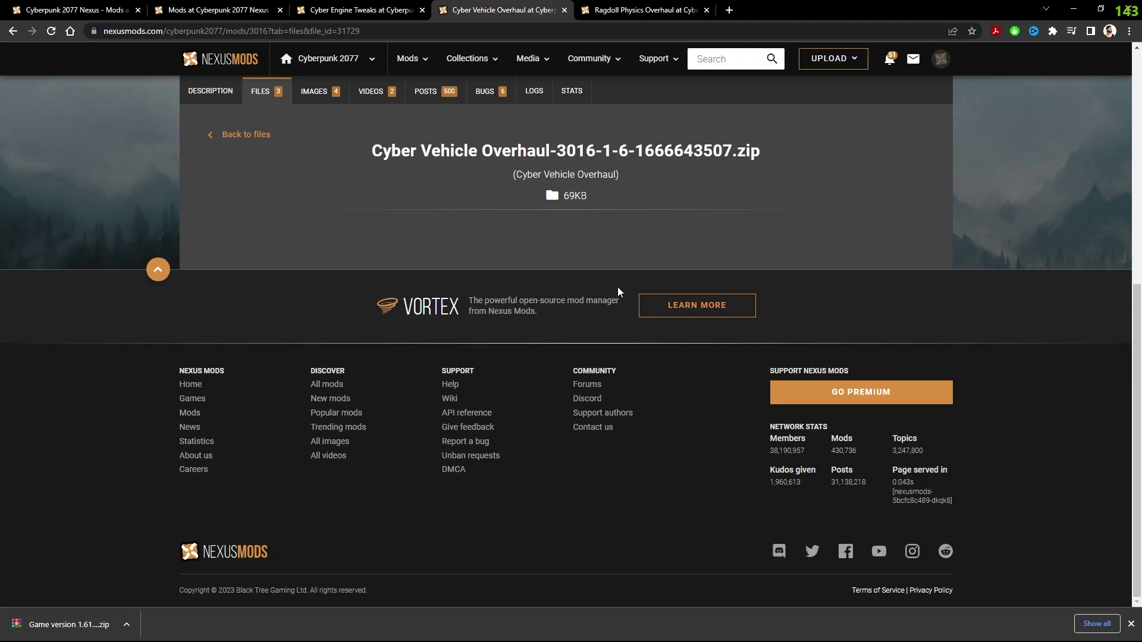
# Start the Slow Download of the Ragdoll Physics Overhaul 1.2 file from its Files list.
pyautogui.click(643, 10)
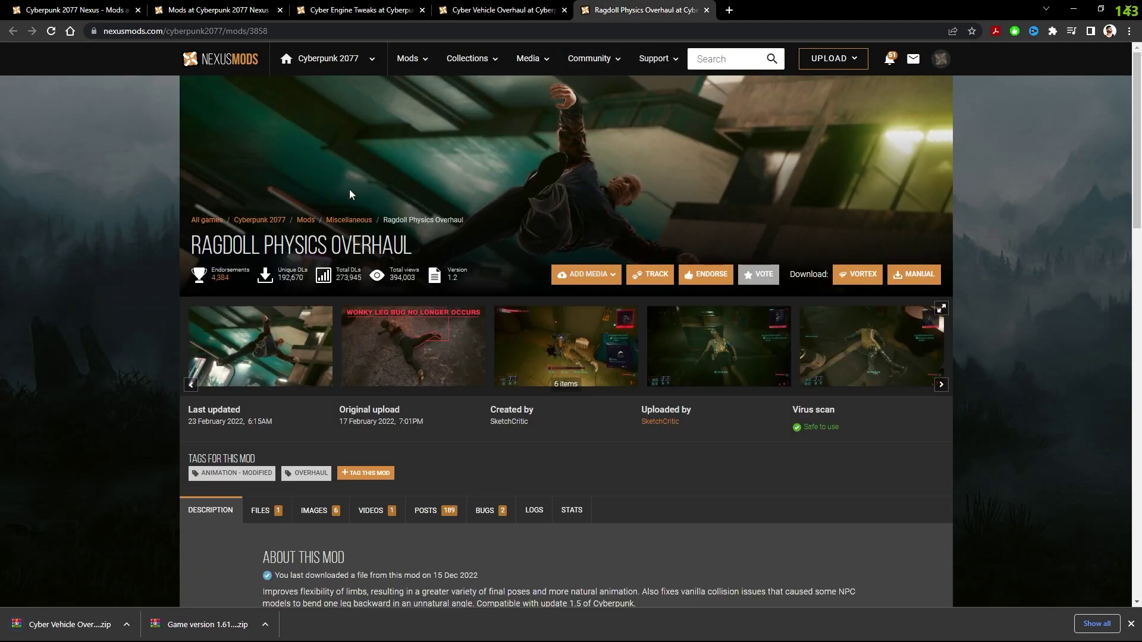
pyautogui.scroll(-4, 350, 193)
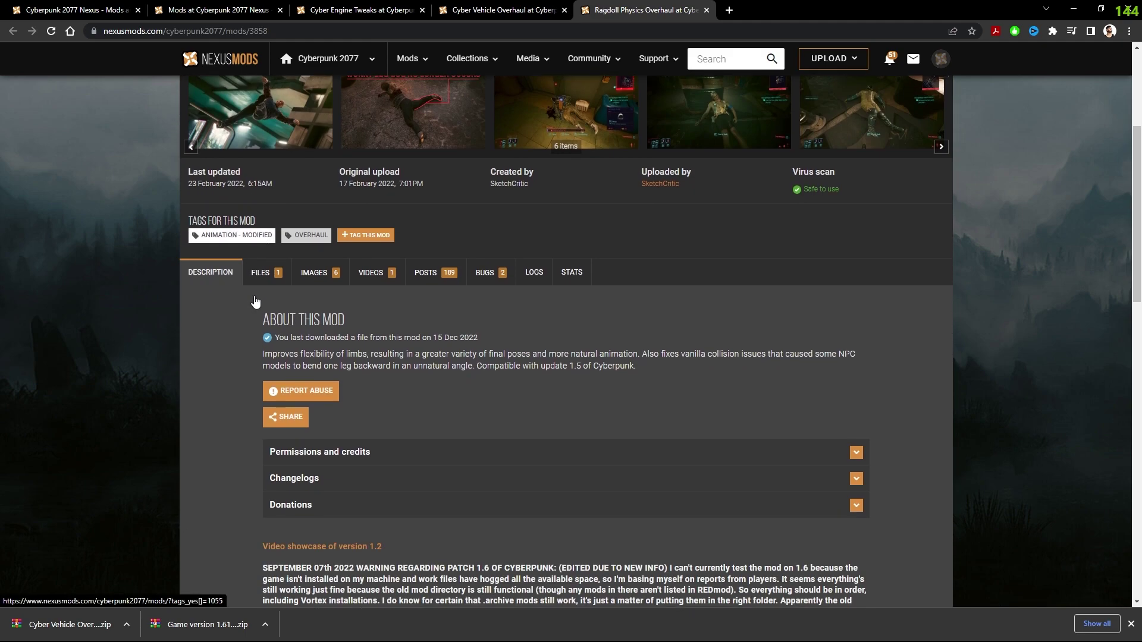
pyautogui.scroll(-1, 254, 306)
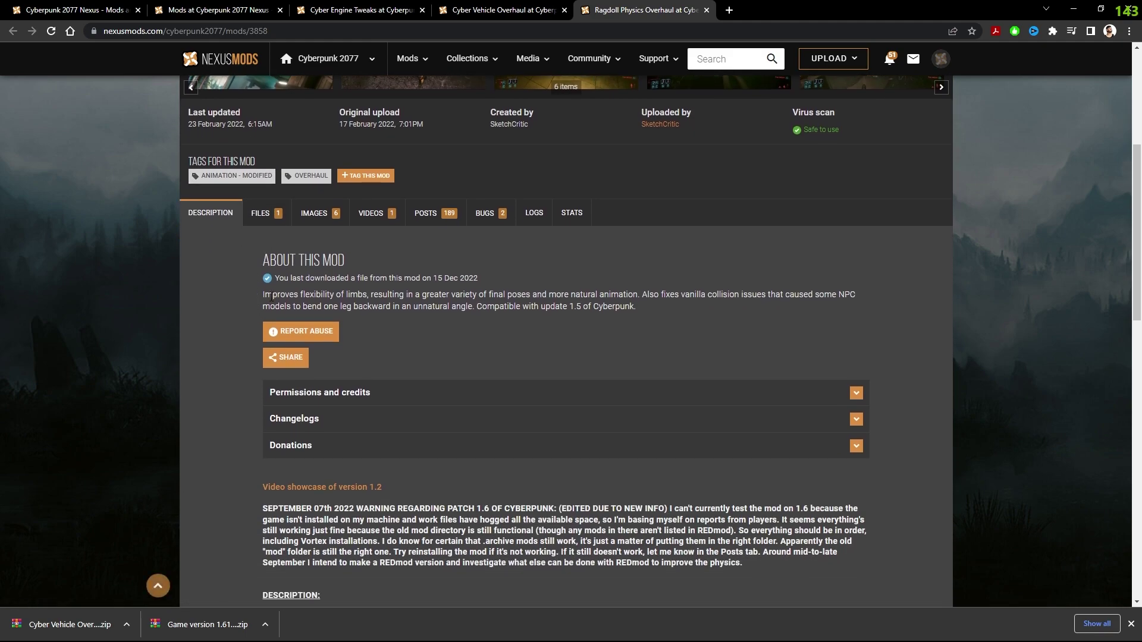
pyautogui.click(265, 214)
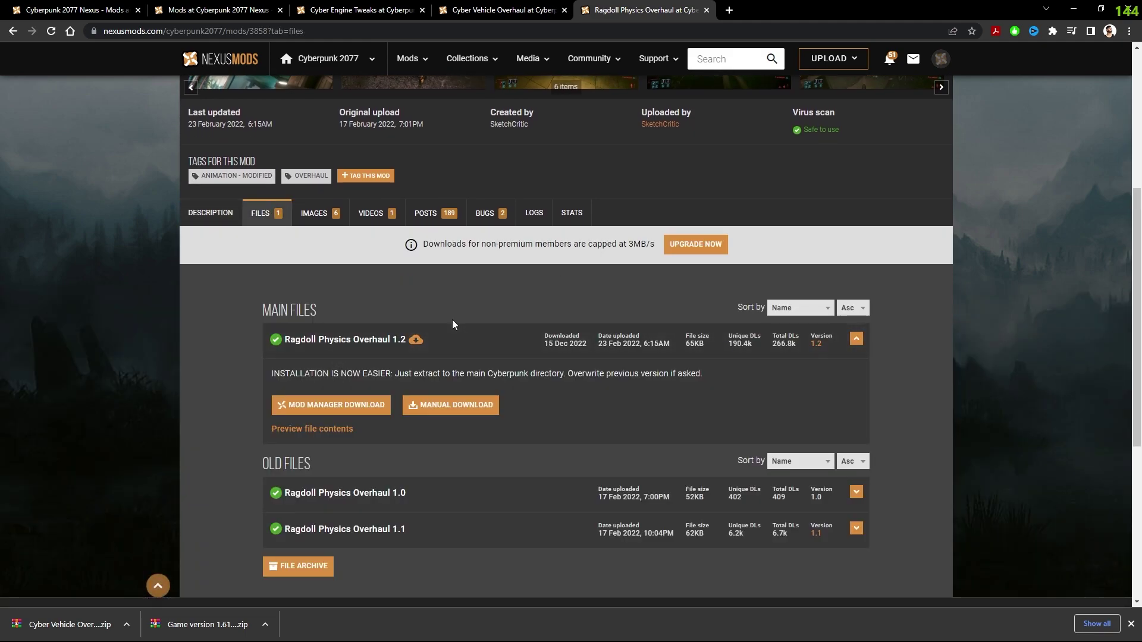
pyautogui.scroll(-1, 470, 323)
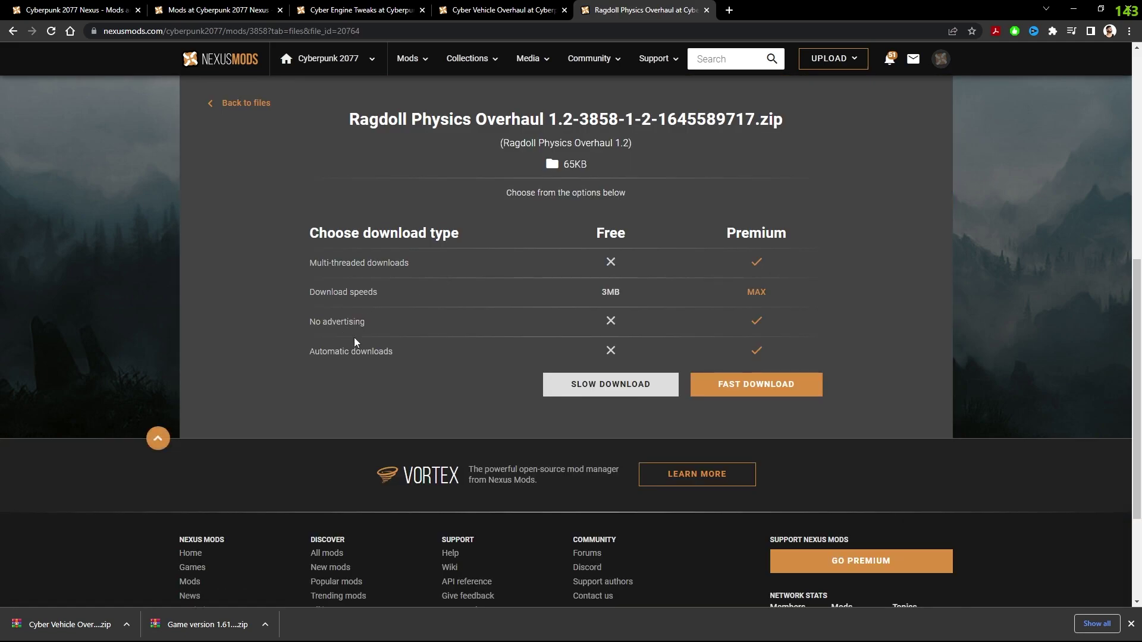
pyautogui.click(572, 390)
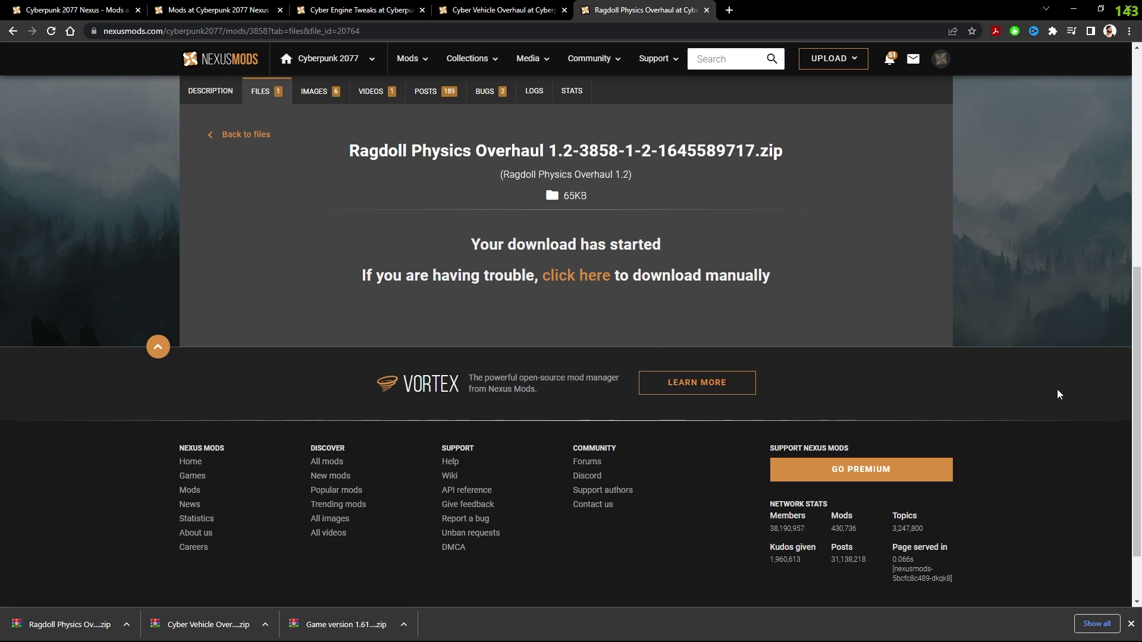
# Read the ErebusArms description and the sticky post about moving archives into the mods folder.
pyautogui.hotkey('ctrl', '2')
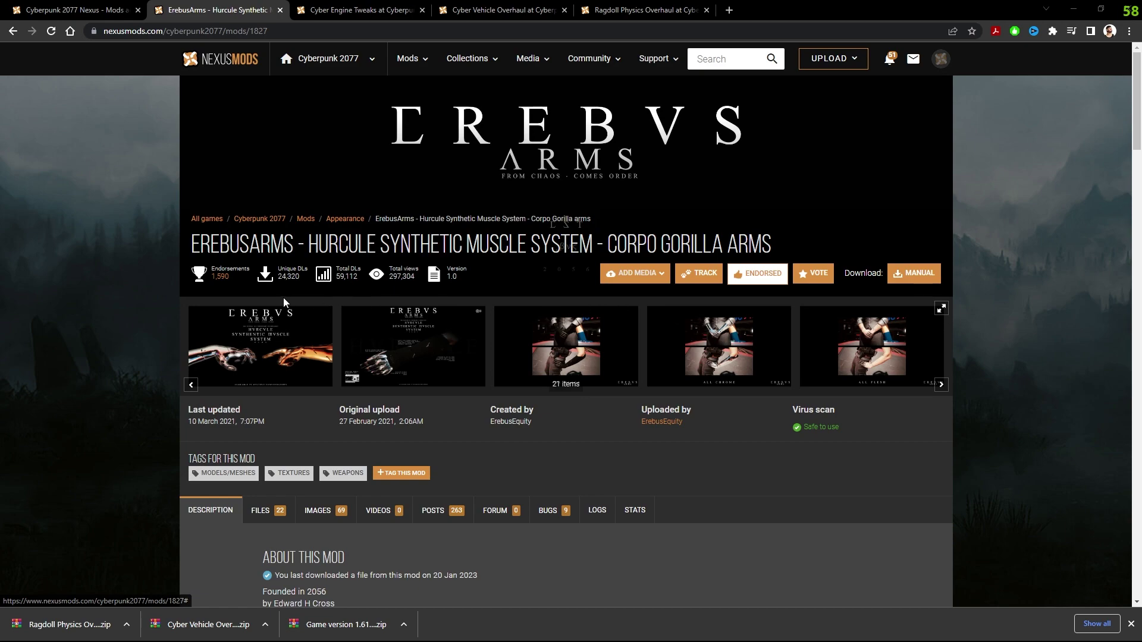
pyautogui.scroll(-2, 284, 302)
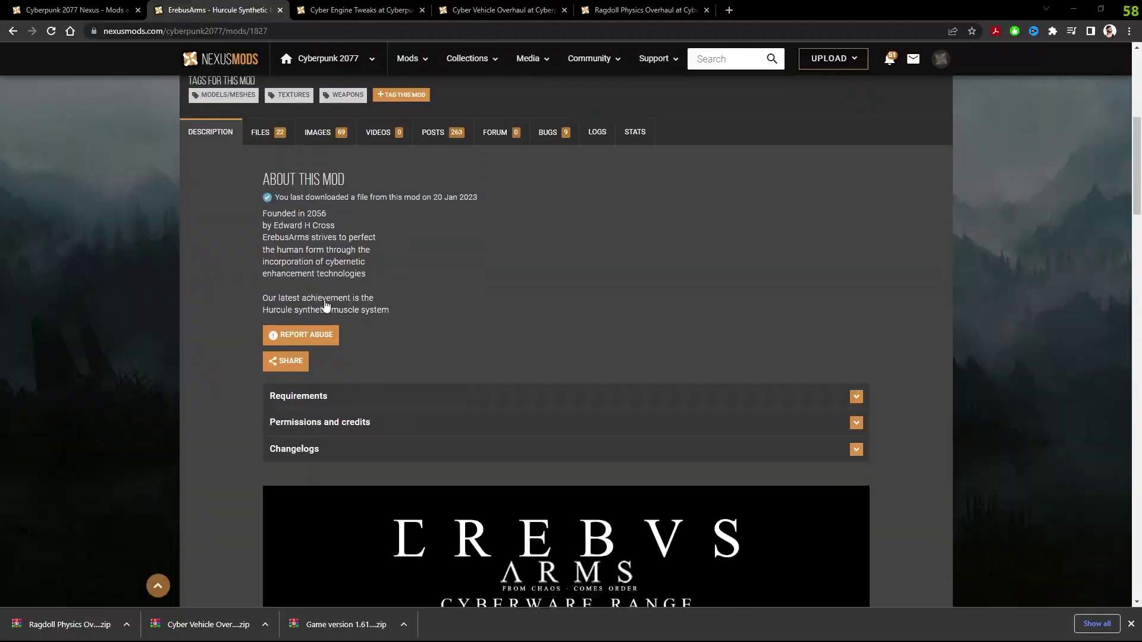
pyautogui.scroll(-20, 326, 305)
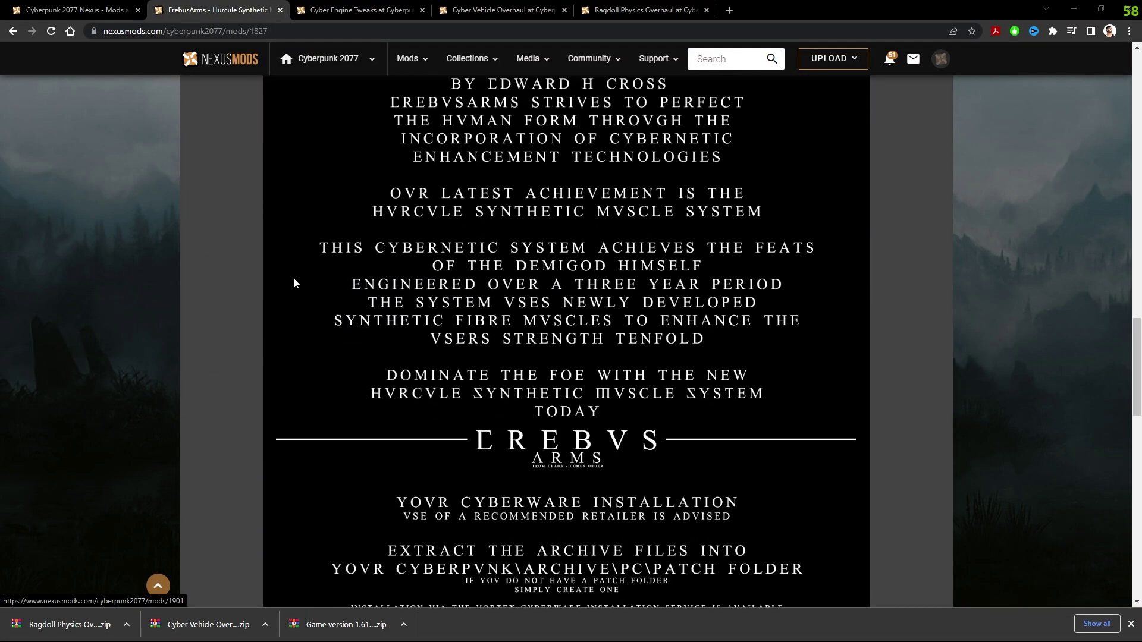
pyautogui.scroll(-5, 292, 292)
pyautogui.scroll(15, 293, 298)
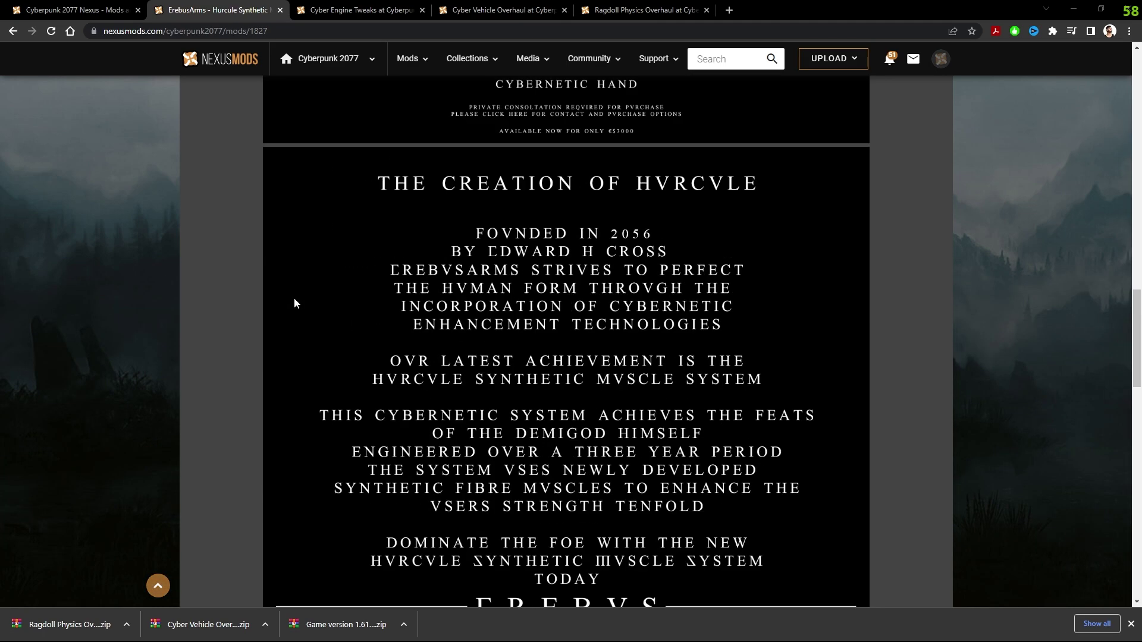
pyautogui.scroll(15, 294, 301)
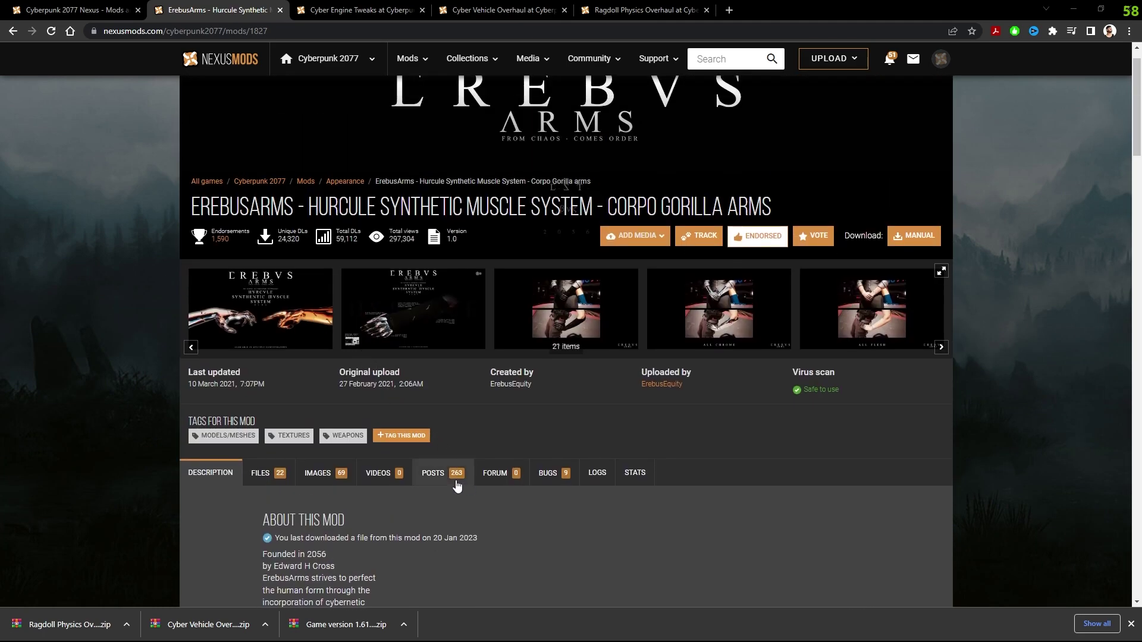
pyautogui.click(438, 474)
pyautogui.scroll(-4, 440, 309)
pyautogui.scroll(-2, 422, 321)
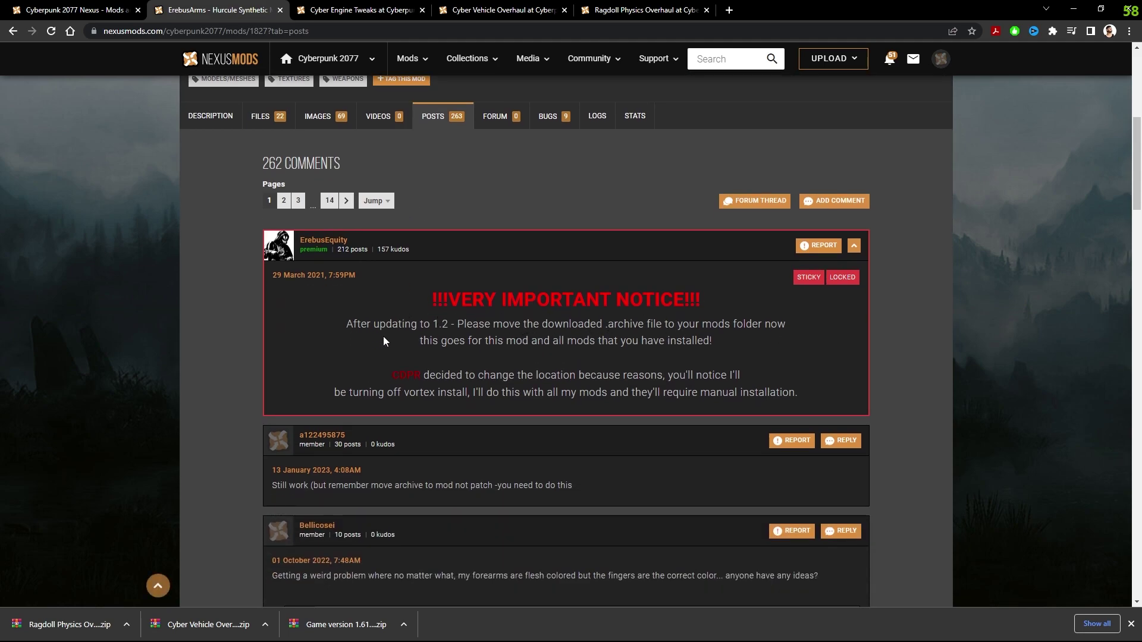
pyautogui.scroll(4, 383, 336)
# Preview the ErebusArms author images, enlarging one of the arm pictures.
pyautogui.click(260, 339)
pyautogui.scroll(-3, 345, 274)
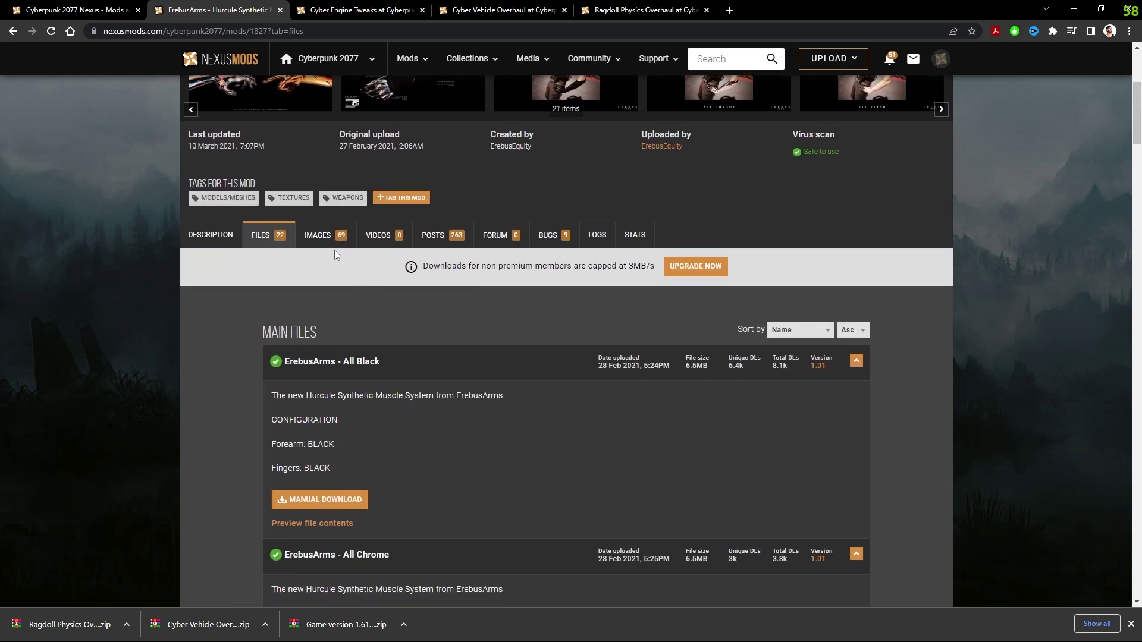
pyautogui.scroll(5, 321, 318)
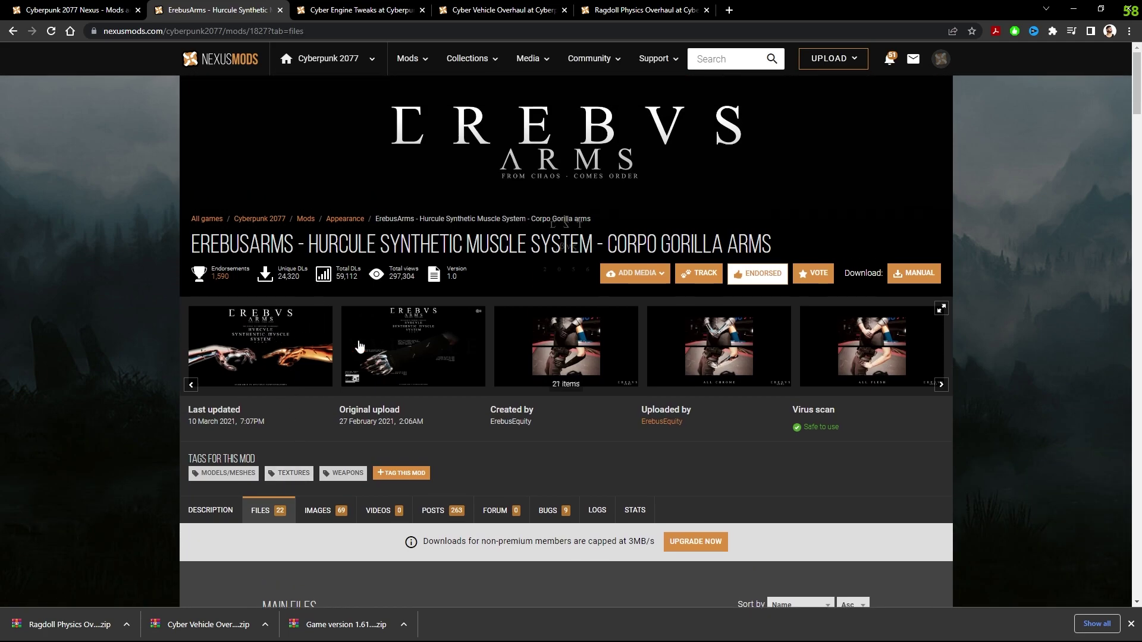
pyautogui.click(351, 511)
pyautogui.scroll(-5, 458, 411)
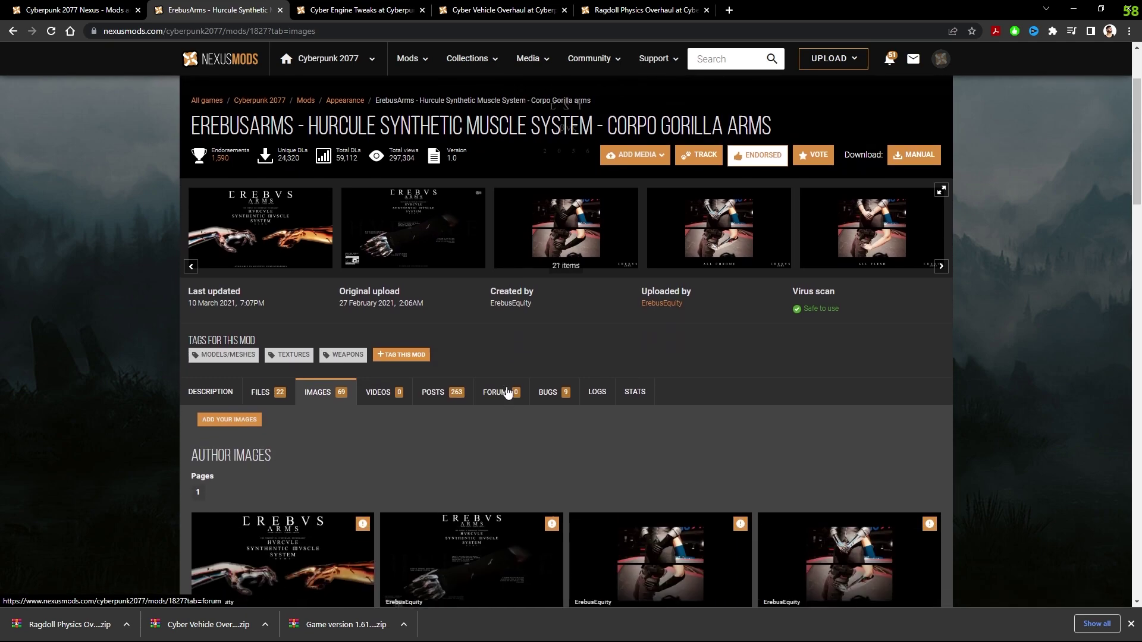
pyautogui.scroll(-2, 535, 362)
pyautogui.scroll(-2, 502, 339)
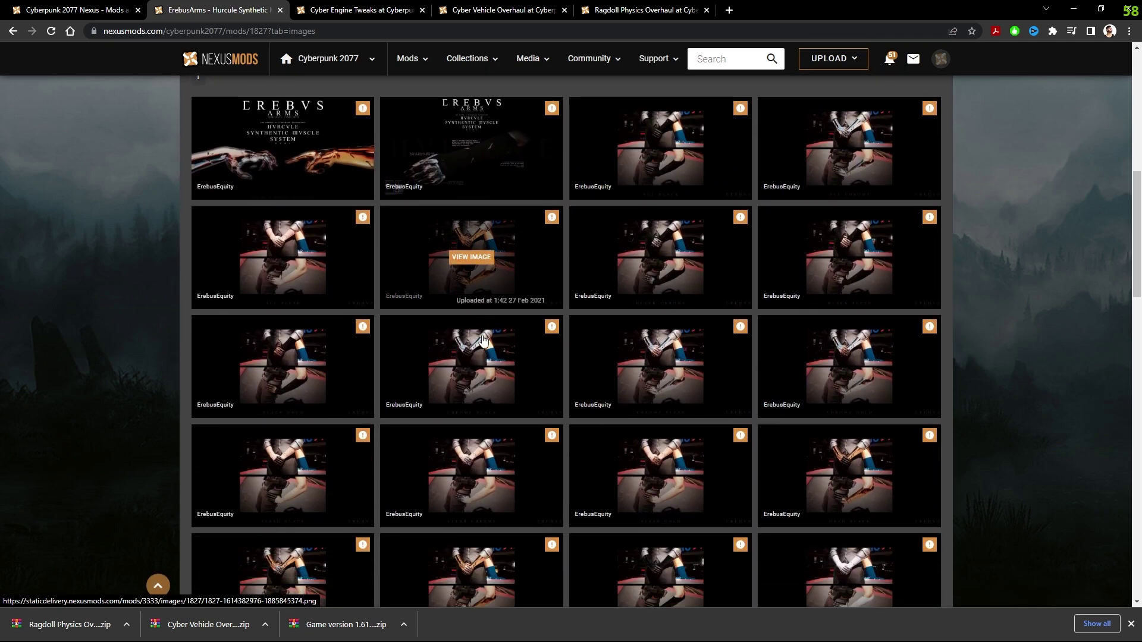
pyautogui.click(470, 307)
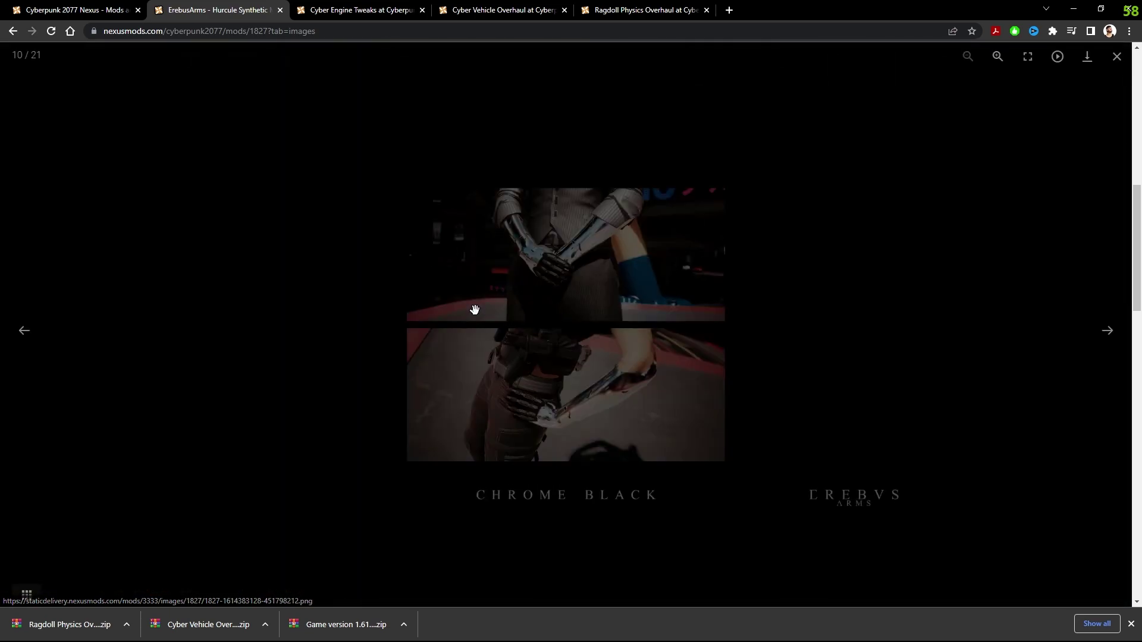
pyautogui.click(1117, 58)
pyautogui.scroll(4, 333, 256)
pyautogui.click(361, 211)
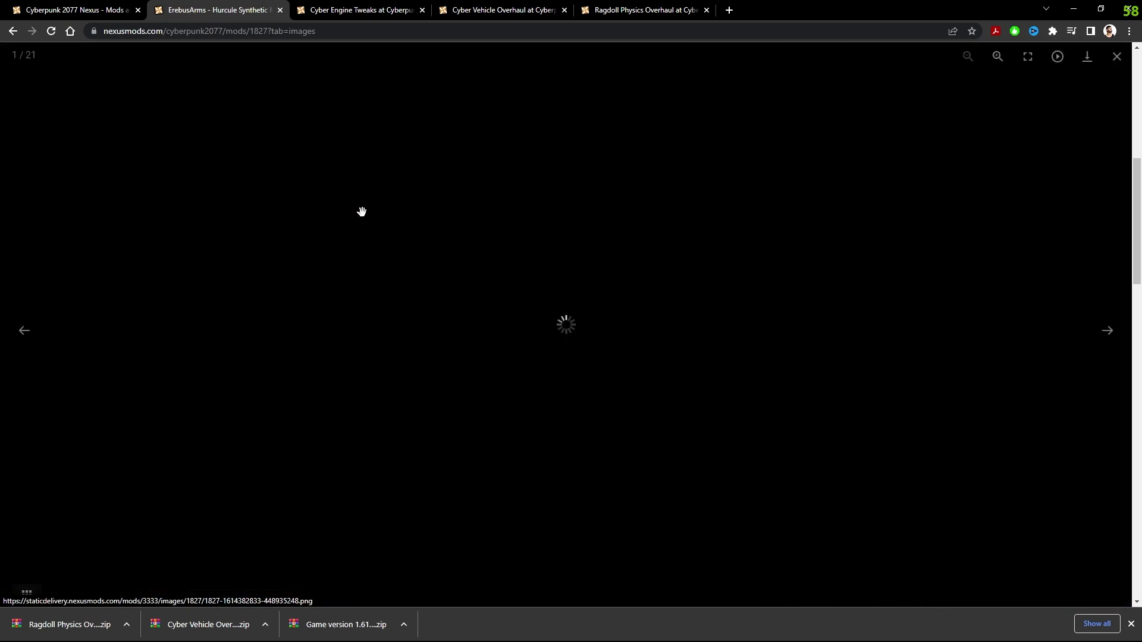
pyautogui.click(1117, 57)
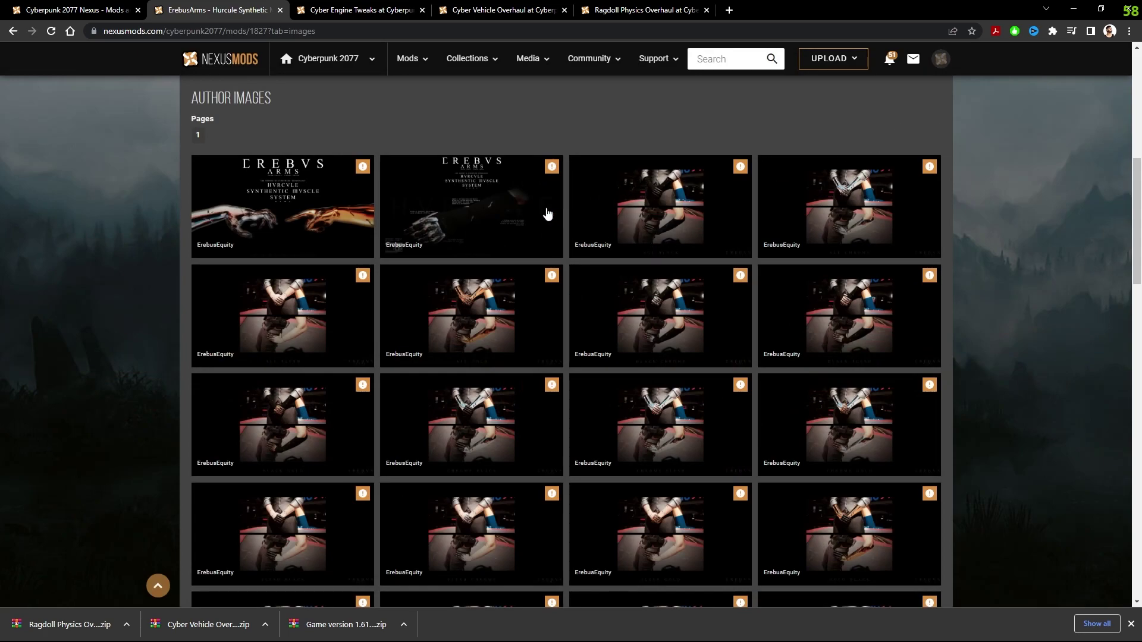
pyautogui.scroll(3, 280, 250)
# Start the Slow Download of the ErebusArms - All Gold file.
pyautogui.click(272, 215)
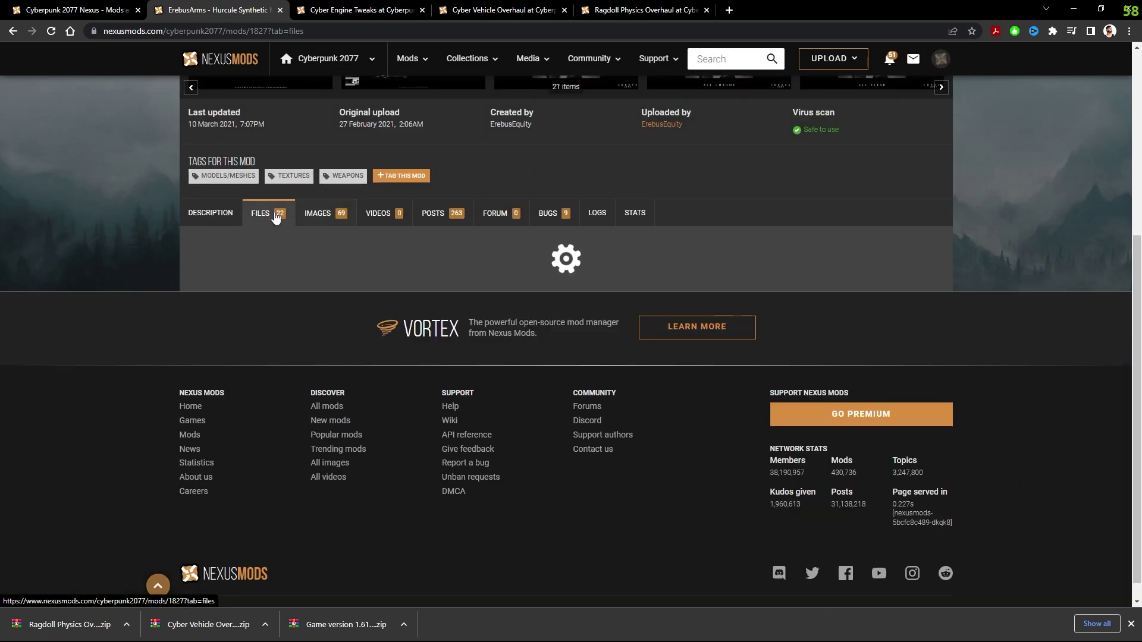
pyautogui.scroll(-4, 360, 350)
pyautogui.scroll(-8, 358, 347)
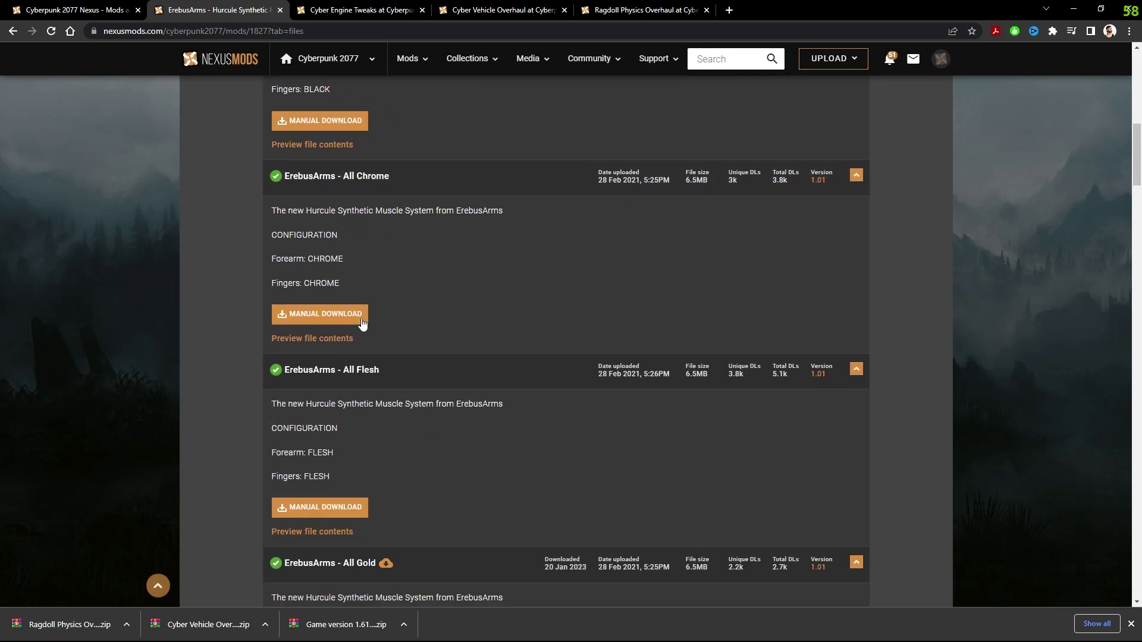
pyautogui.click(341, 410)
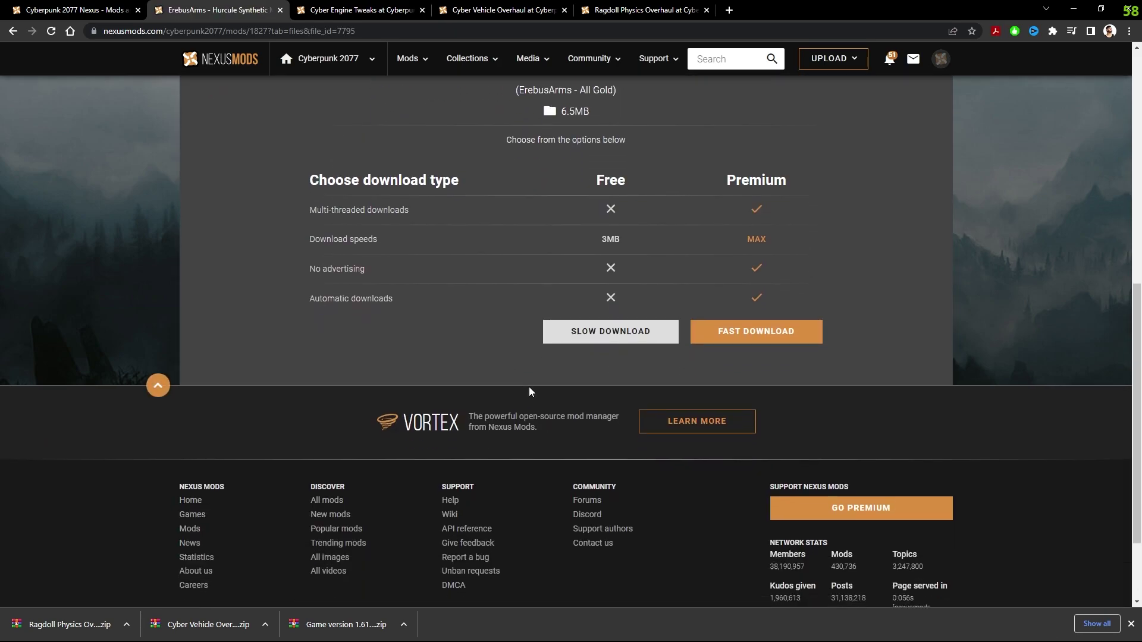
pyautogui.click(611, 324)
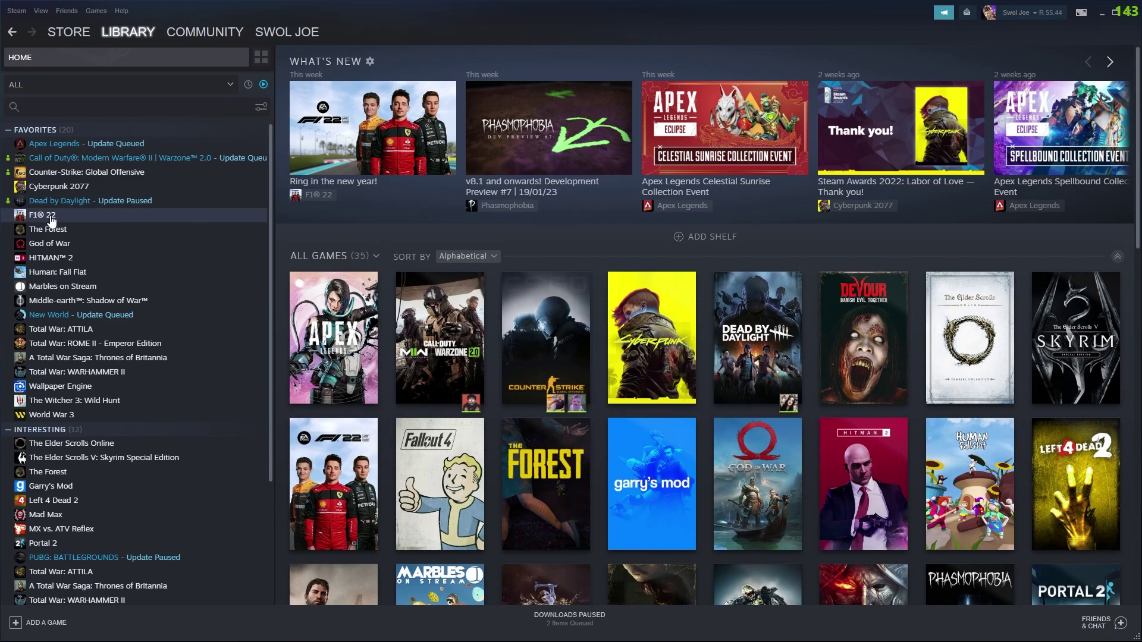
# Open Cyberpunk 2077's local files from the Steam library via Manage > Browse local files.
pyautogui.moveTo(135, 35)
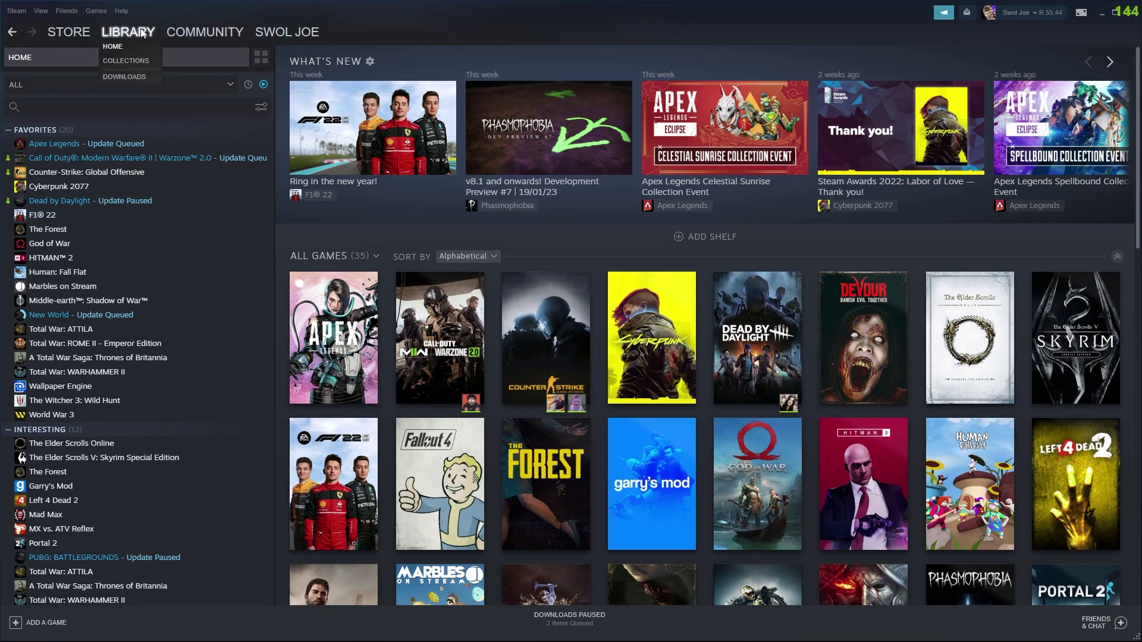
pyautogui.rightClick(84, 188)
pyautogui.moveTo(148, 247)
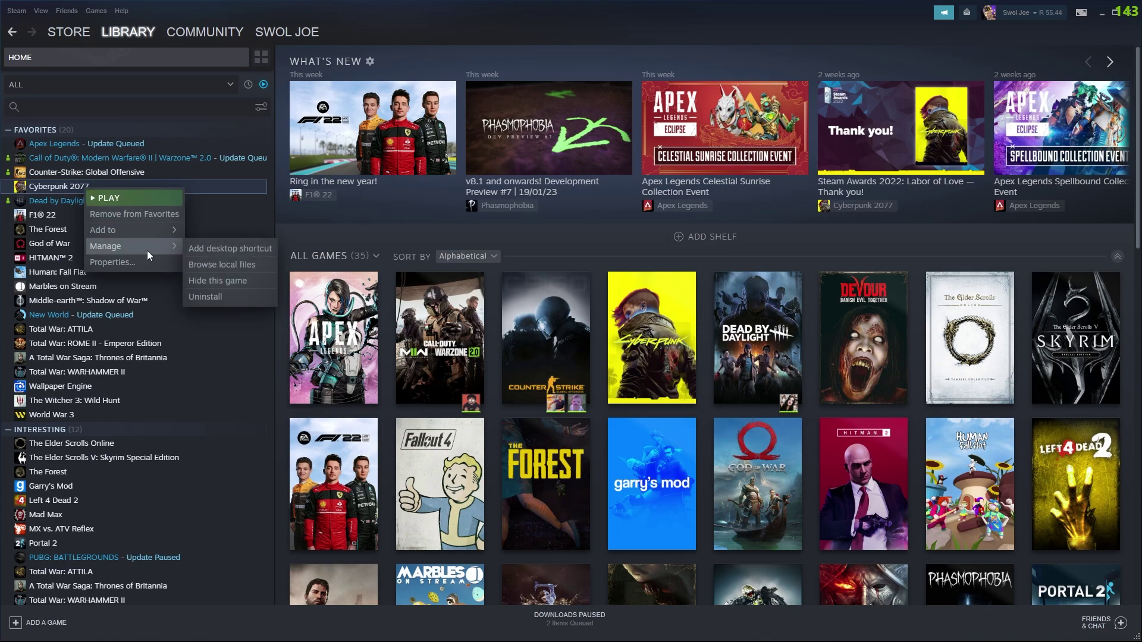
pyautogui.click(244, 265)
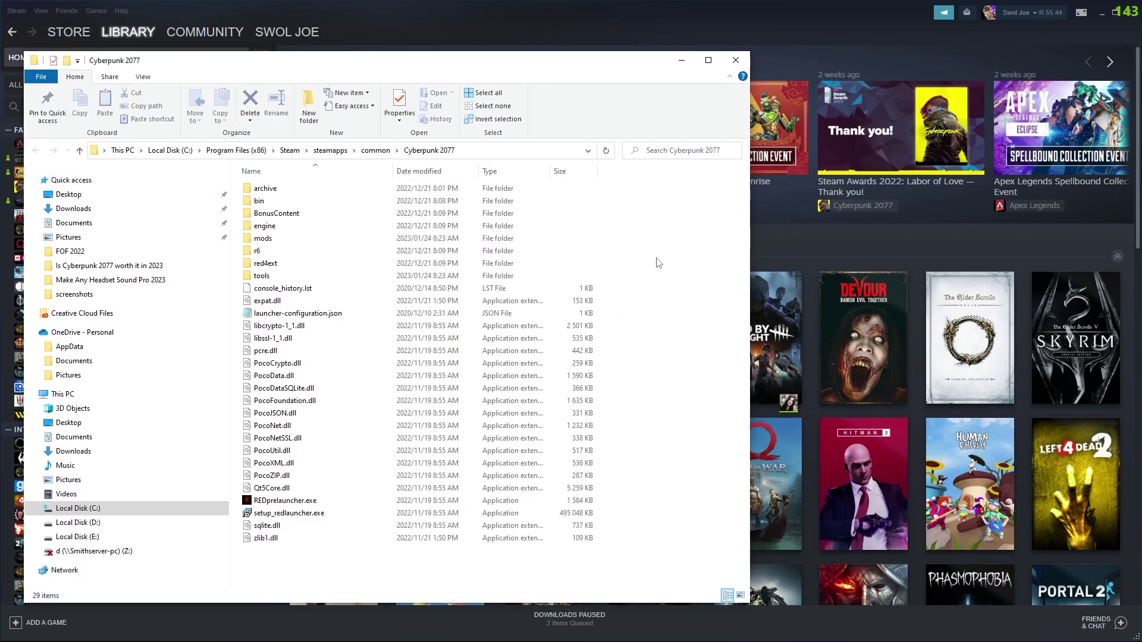
# Place a second Explorer window showing Downloads beside the game folder and select the Game version 1.61 fix zip.
pyautogui.hotkey('ctrl', 'n')
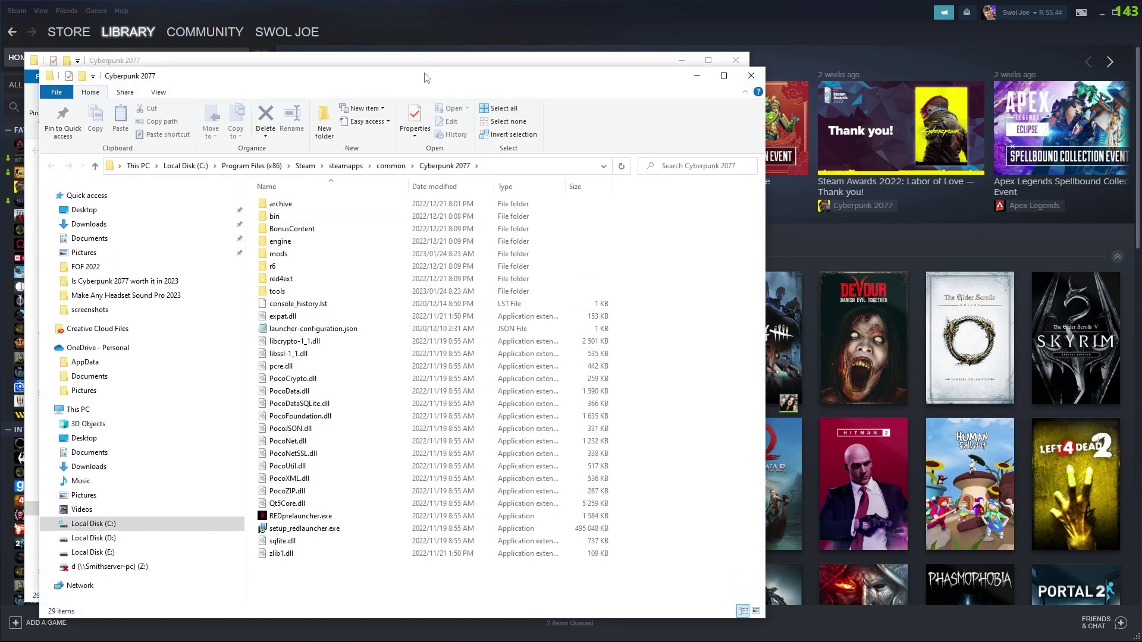
pyautogui.moveTo(408, 79); pyautogui.dragTo(751, 60)
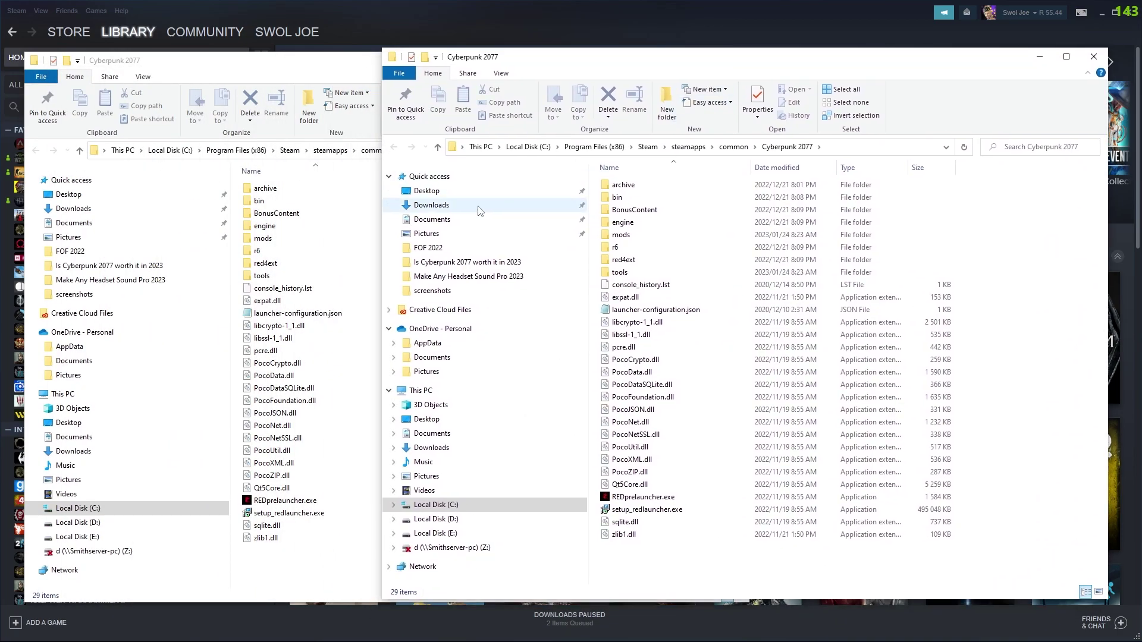
pyautogui.click(432, 205)
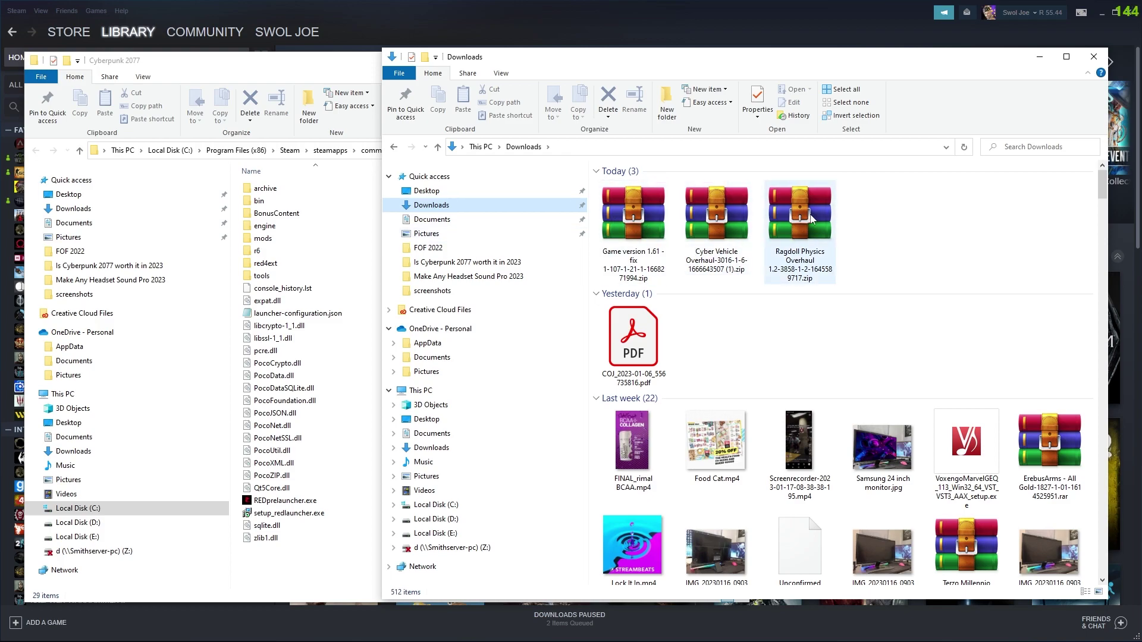
pyautogui.click(639, 212)
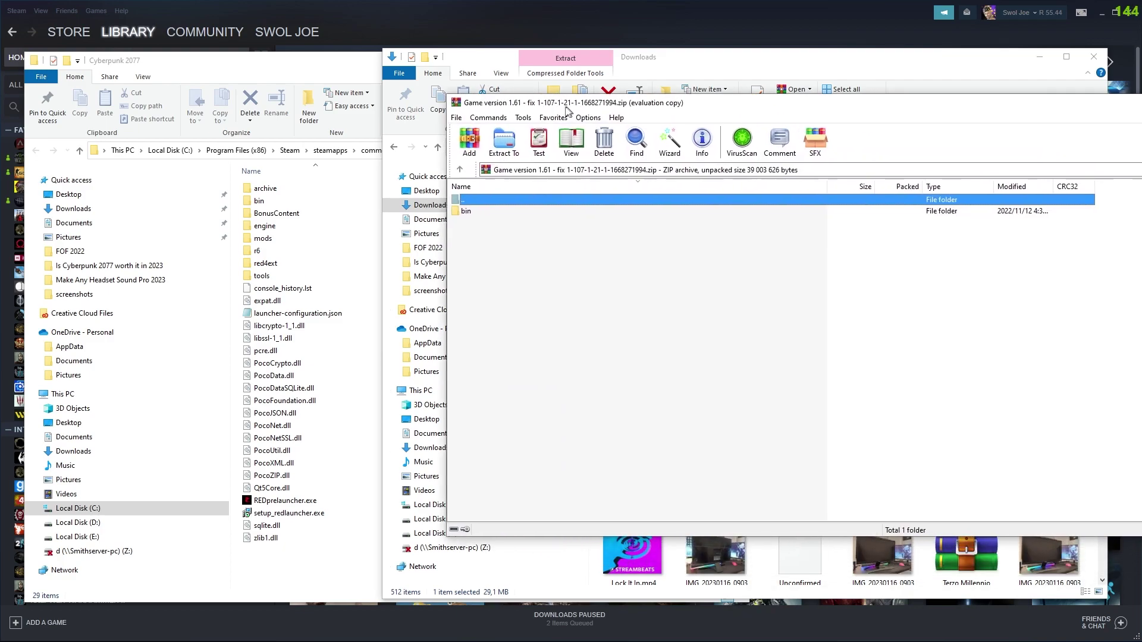
# Dismiss WinRAR's reminder, set its window beside the game folder, and drop the archive's bin onto the game's bin.
pyautogui.click(943, 273)
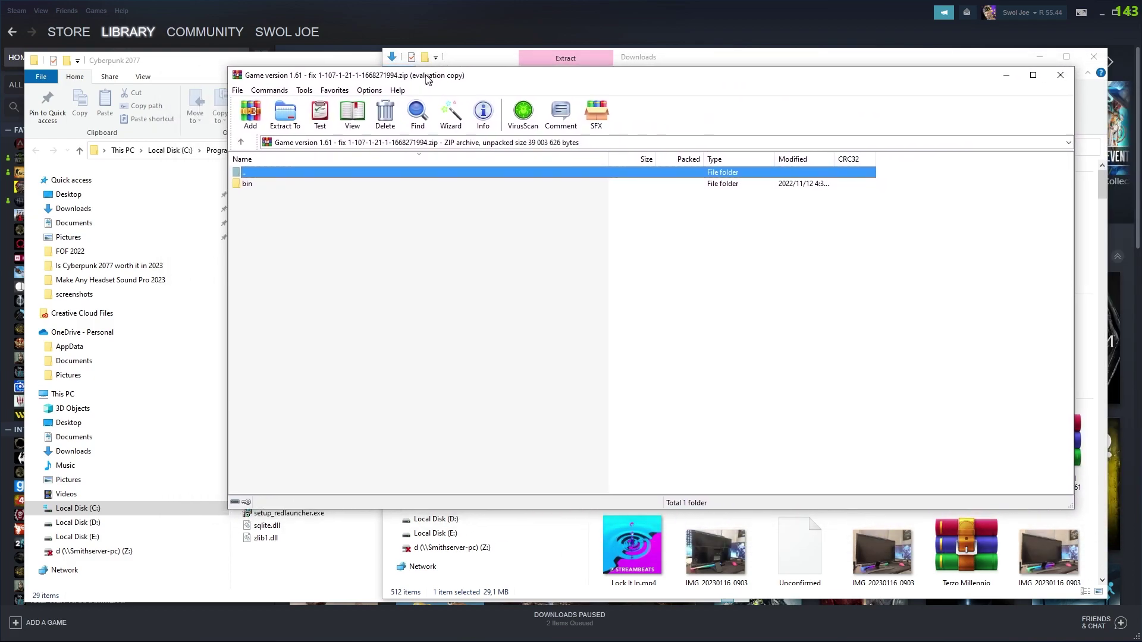
pyautogui.moveTo(437, 64); pyautogui.dragTo(631, 40)
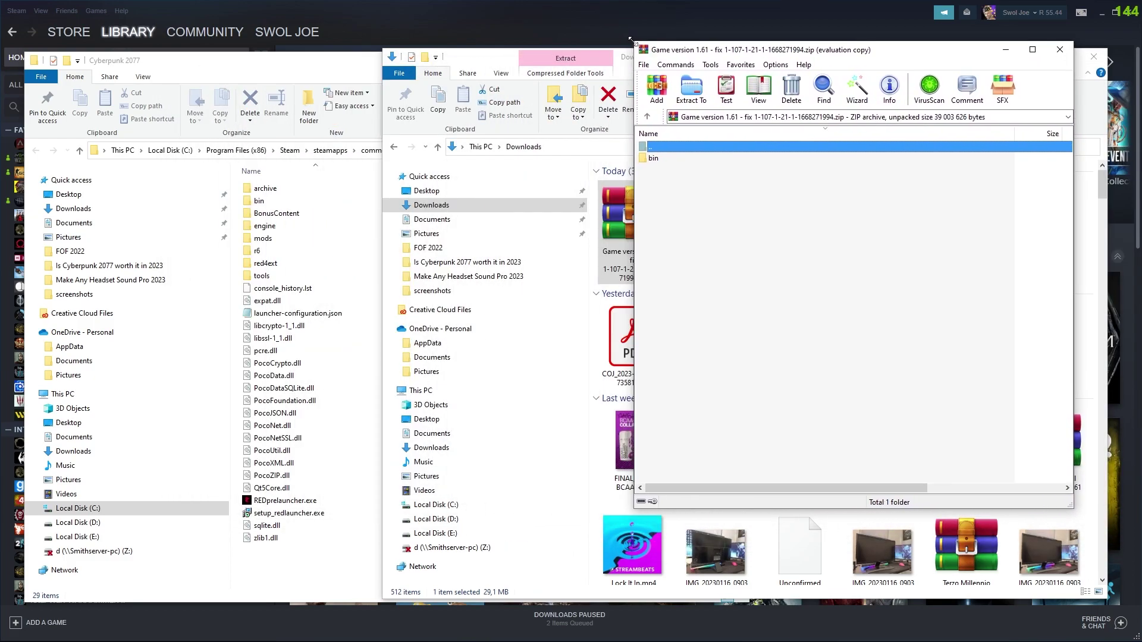
pyautogui.click(663, 158)
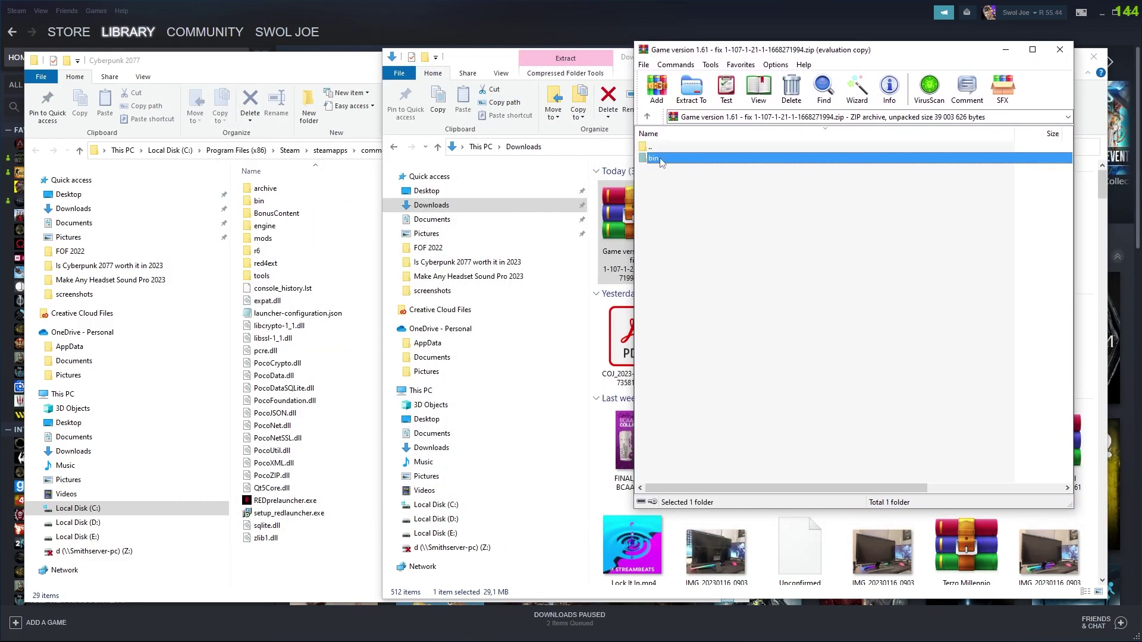
pyautogui.click(305, 69)
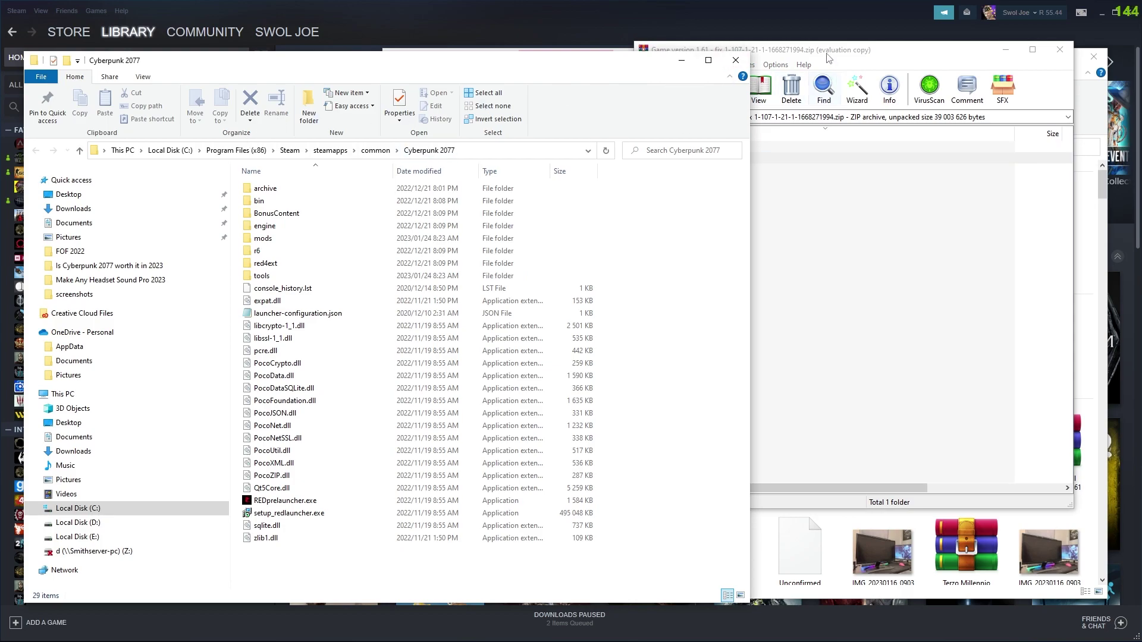
pyautogui.moveTo(829, 57); pyautogui.dragTo(882, 63)
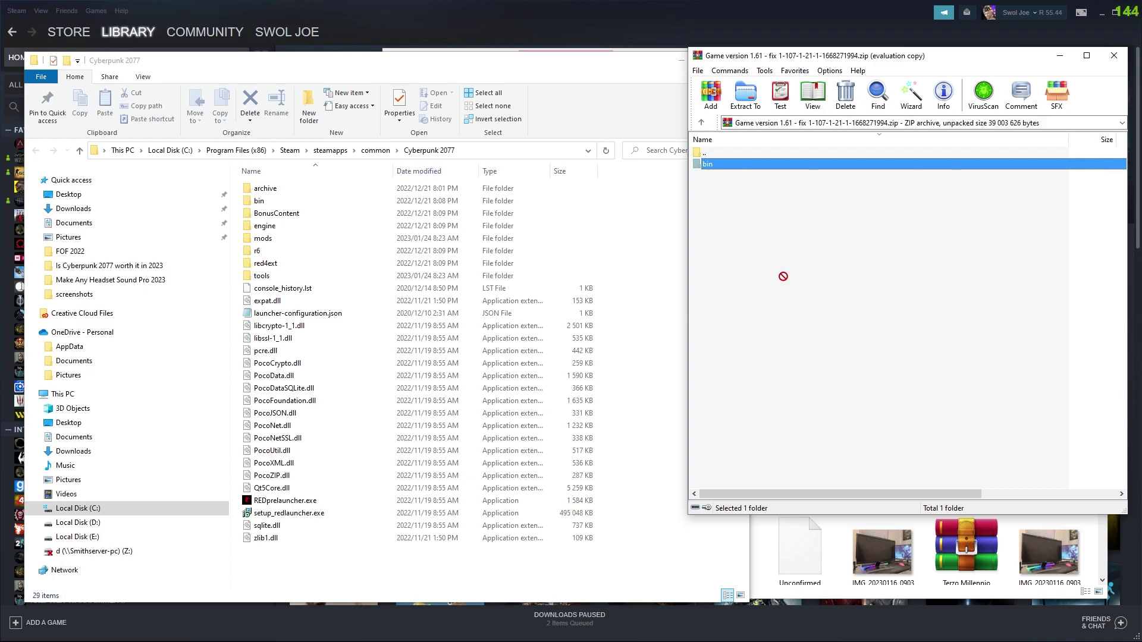
pyautogui.moveTo(782, 276); pyautogui.dragTo(277, 204)
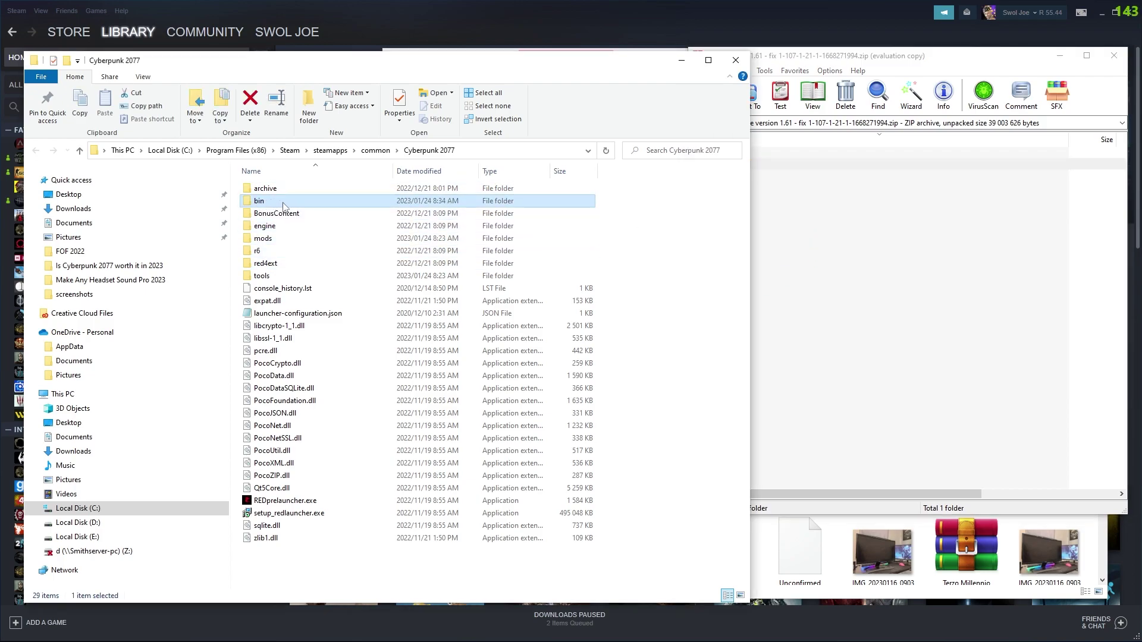
# Delete the mistakenly nested bin folder inside Cyberpunk 2077's bin.
pyautogui.doubleClick(276, 203)
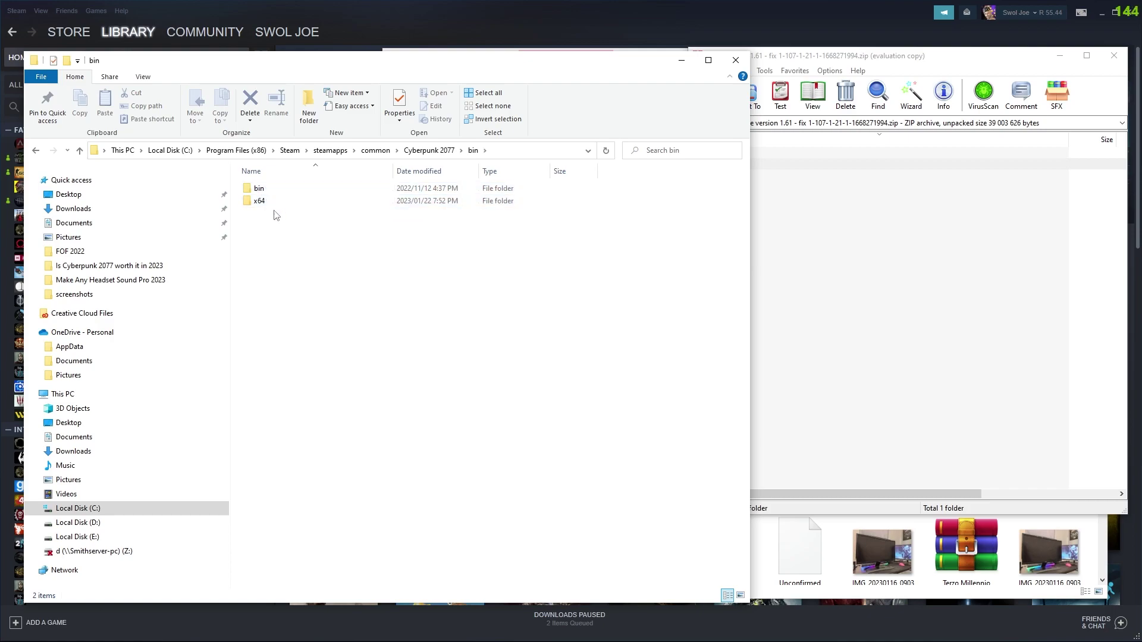
pyautogui.rightClick(276, 191)
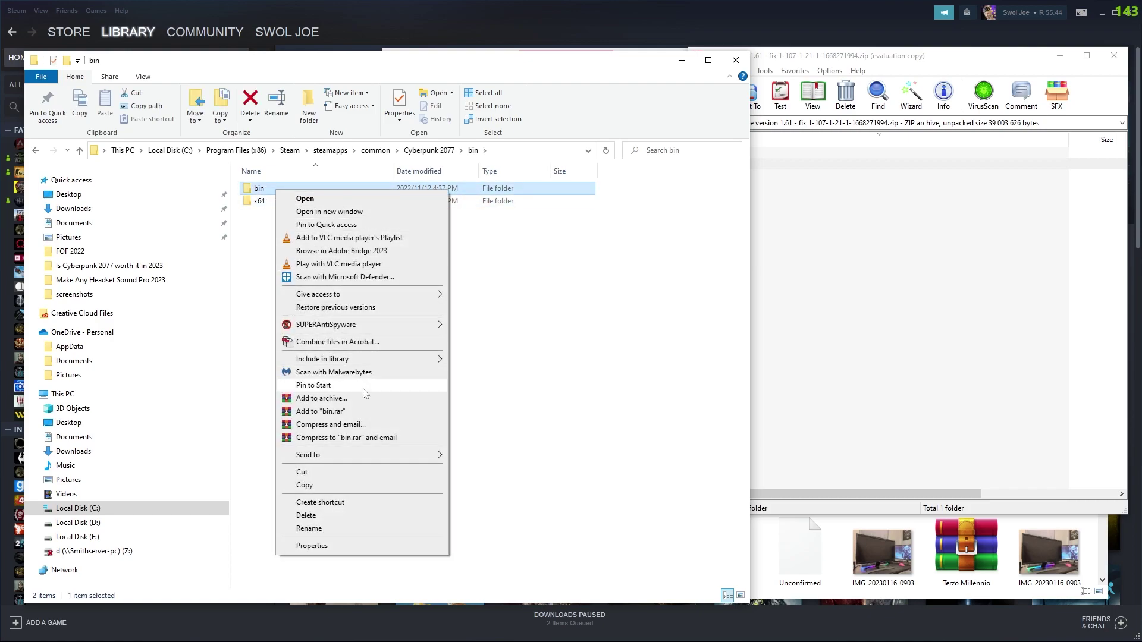
pyautogui.click(333, 516)
pyautogui.click(429, 151)
# Move the archive's bin into the Cyberpunk 2077 folder, replacing existing files, and close WinRAR.
pyautogui.click(908, 213)
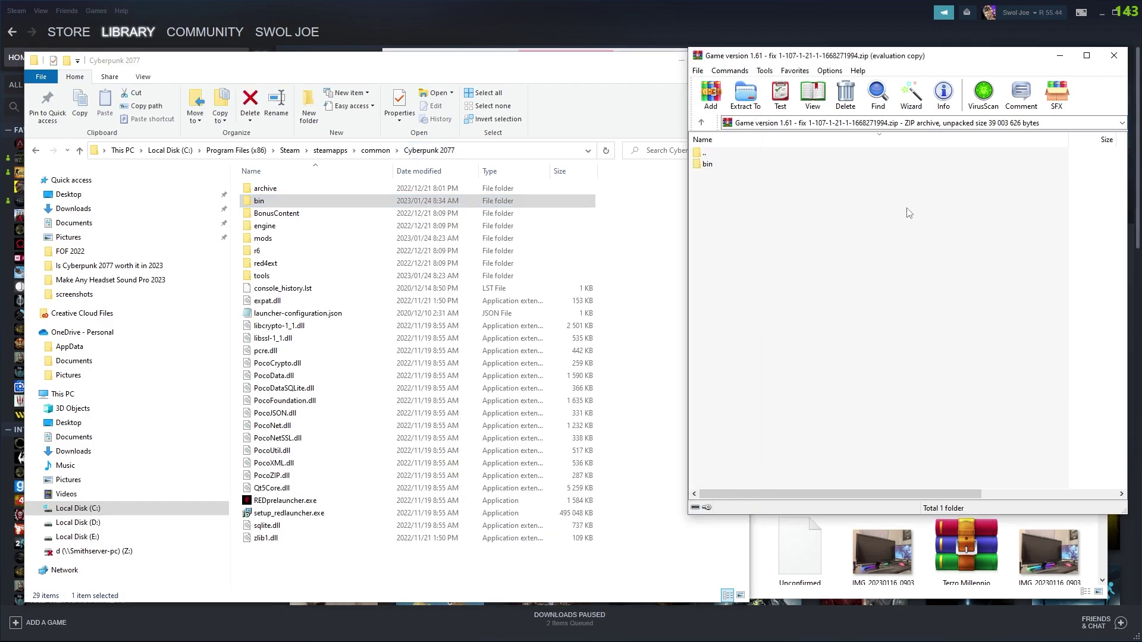
pyautogui.click(716, 166)
pyautogui.click(670, 231)
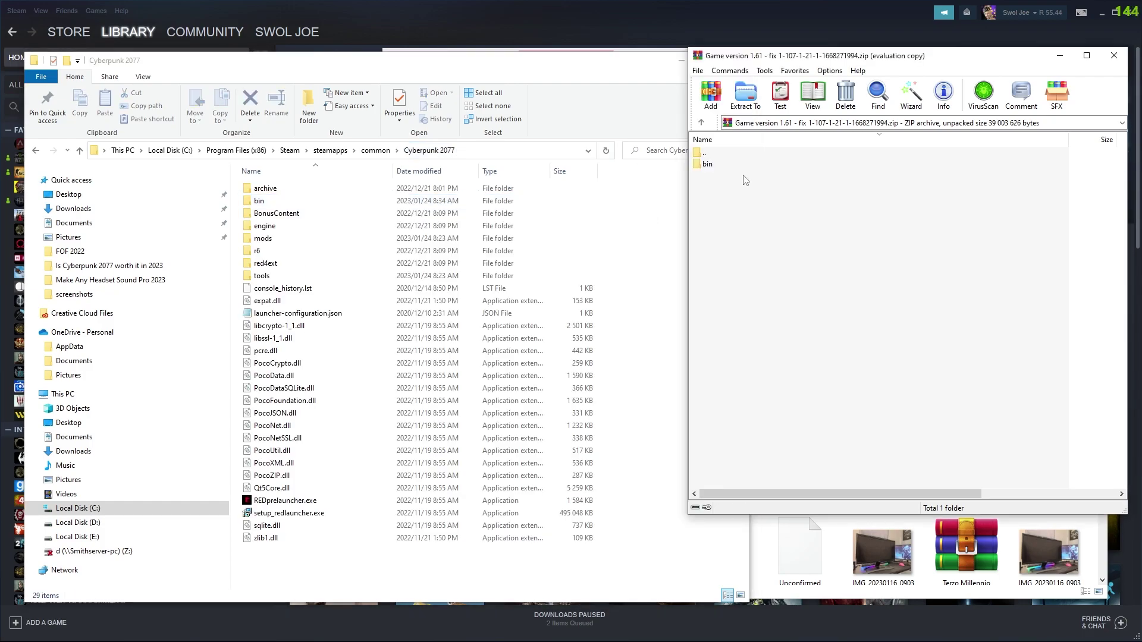
pyautogui.moveTo(710, 167); pyautogui.dragTo(663, 290)
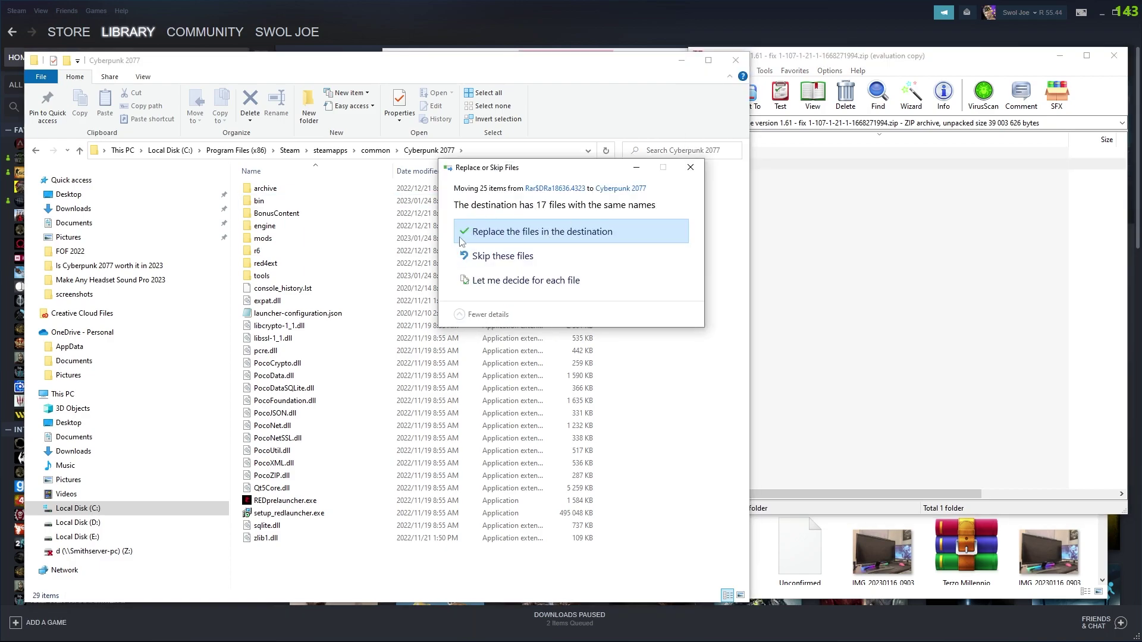
pyautogui.click(607, 232)
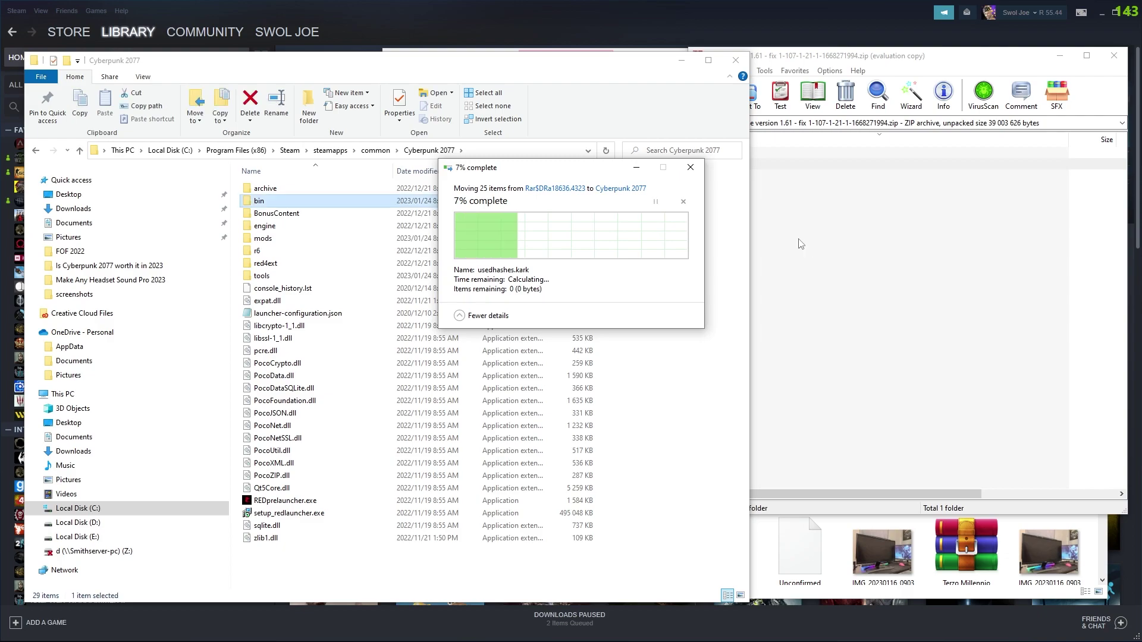
pyautogui.click(1102, 62)
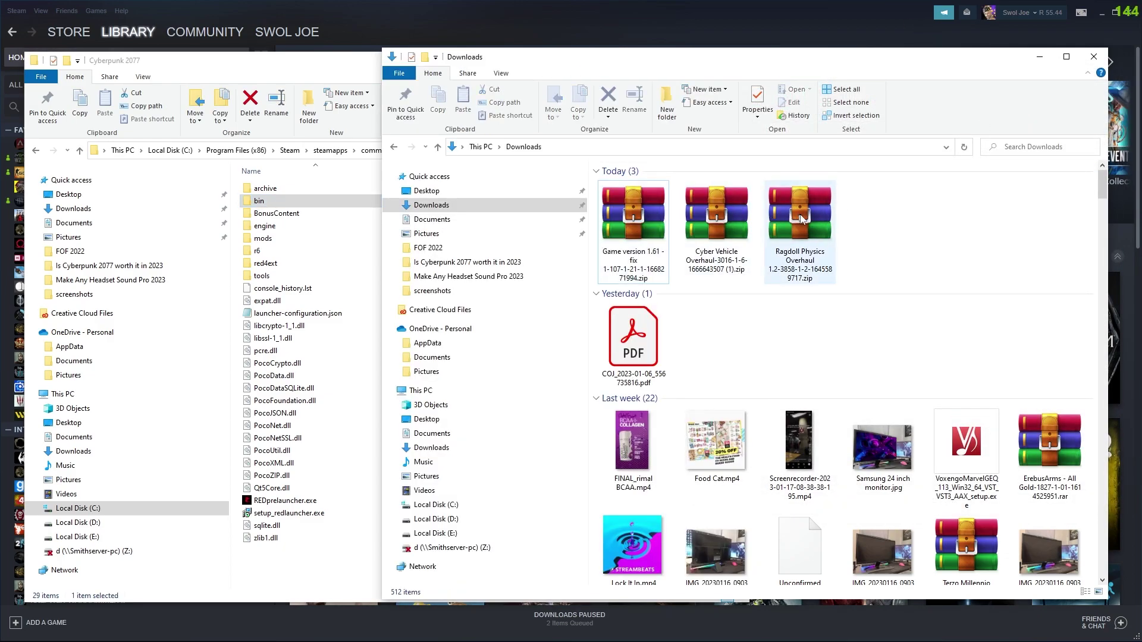
# Open the Ragdoll Physics Overhaul zip in WinRAR alongside the Cyberpunk 2077 folder.
pyautogui.doubleClick(800, 218)
pyautogui.click(794, 132)
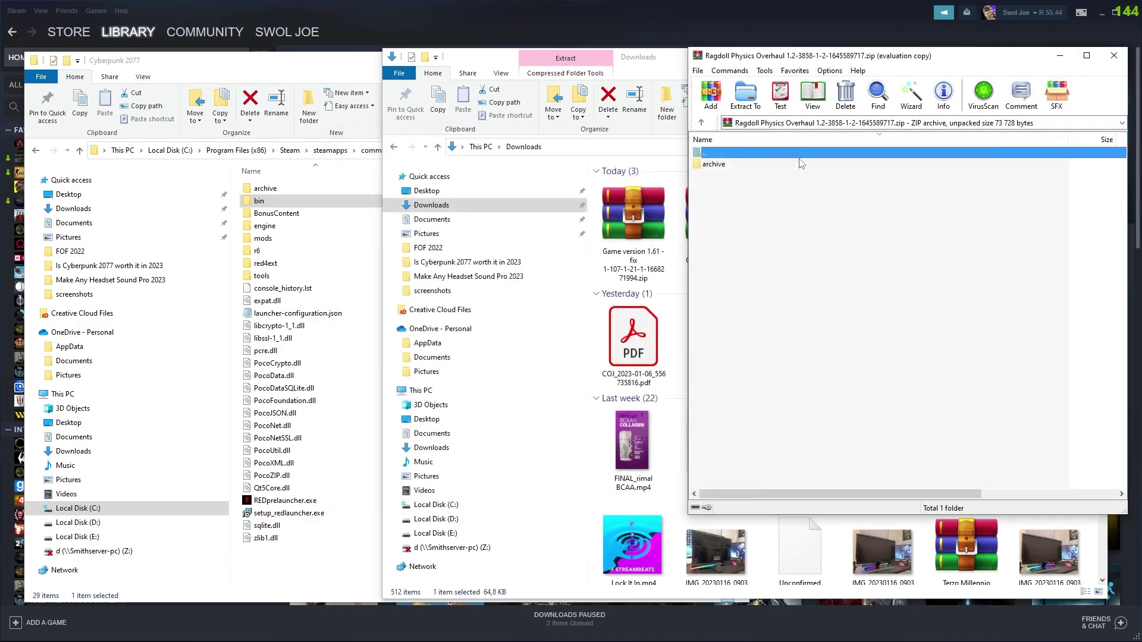
pyautogui.click(294, 67)
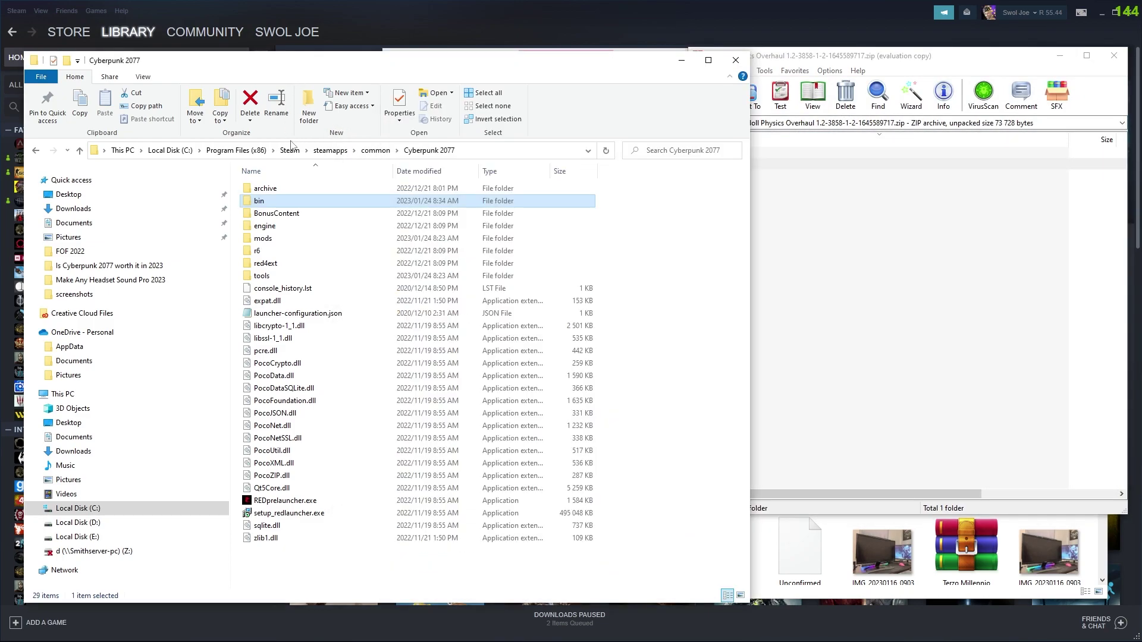
pyautogui.click(619, 222)
pyautogui.click(884, 212)
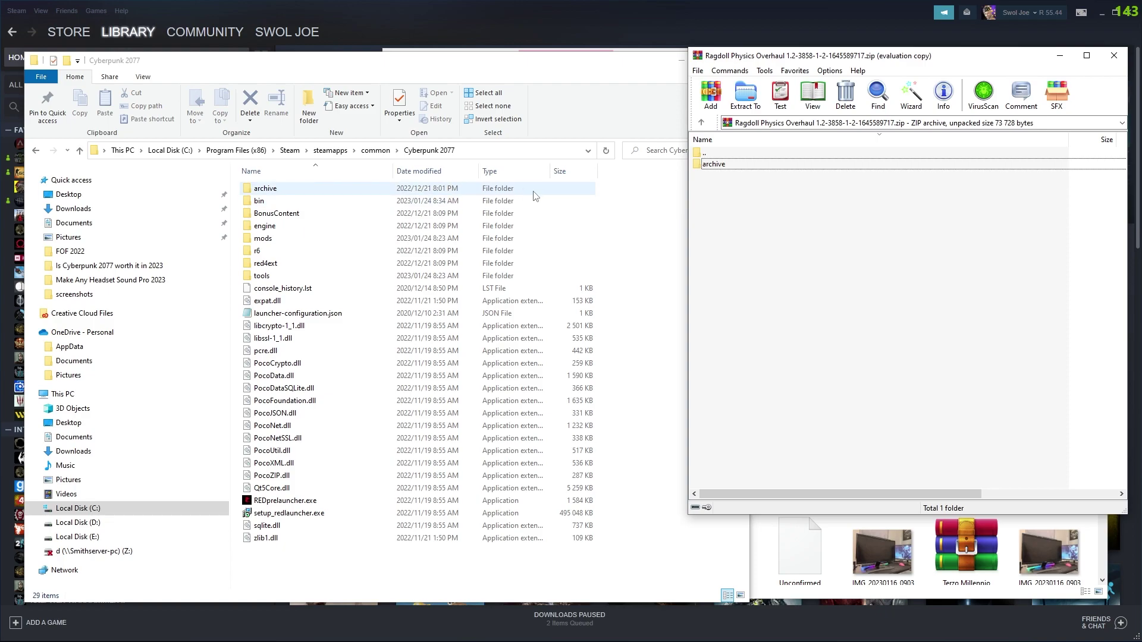
# Move the zip's archive folder into Cyberpunk 2077, replacing modRagdoll Overhaul v2.archive, then close WinRAR.
pyautogui.click(722, 164)
pyautogui.moveTo(659, 238); pyautogui.dragTo(656, 240)
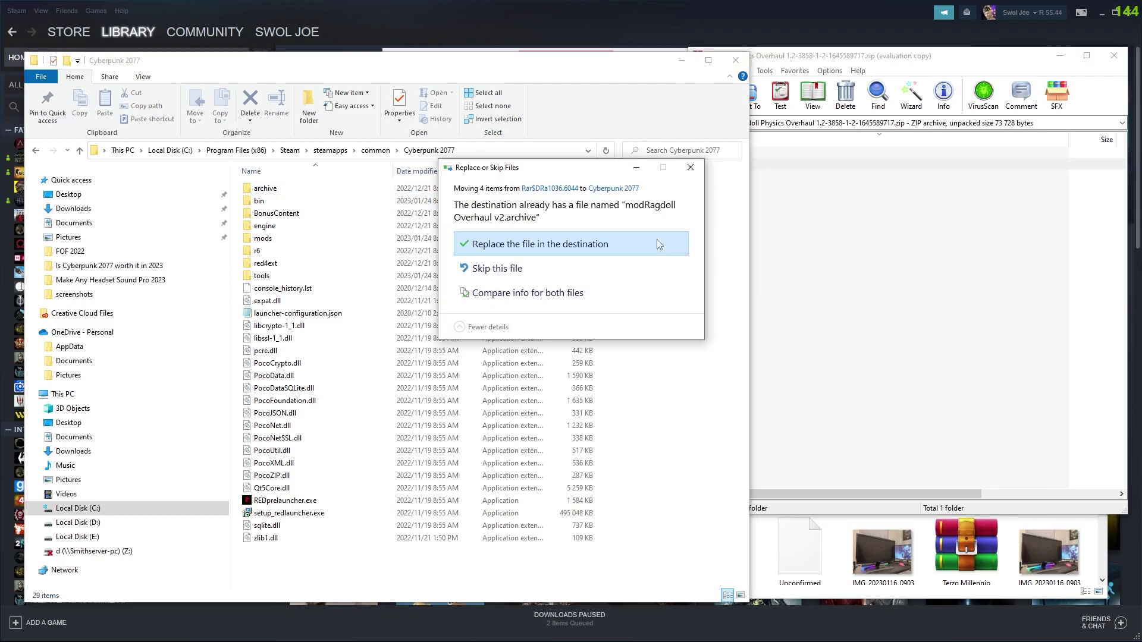
pyautogui.click(552, 243)
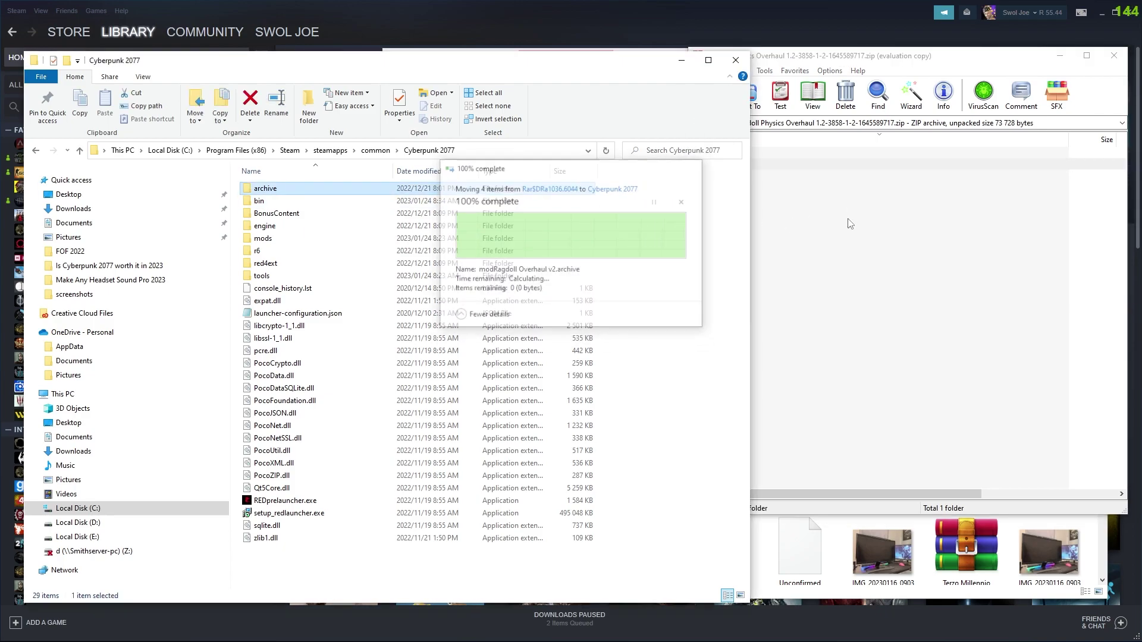
pyautogui.click(831, 61)
pyautogui.click(1114, 56)
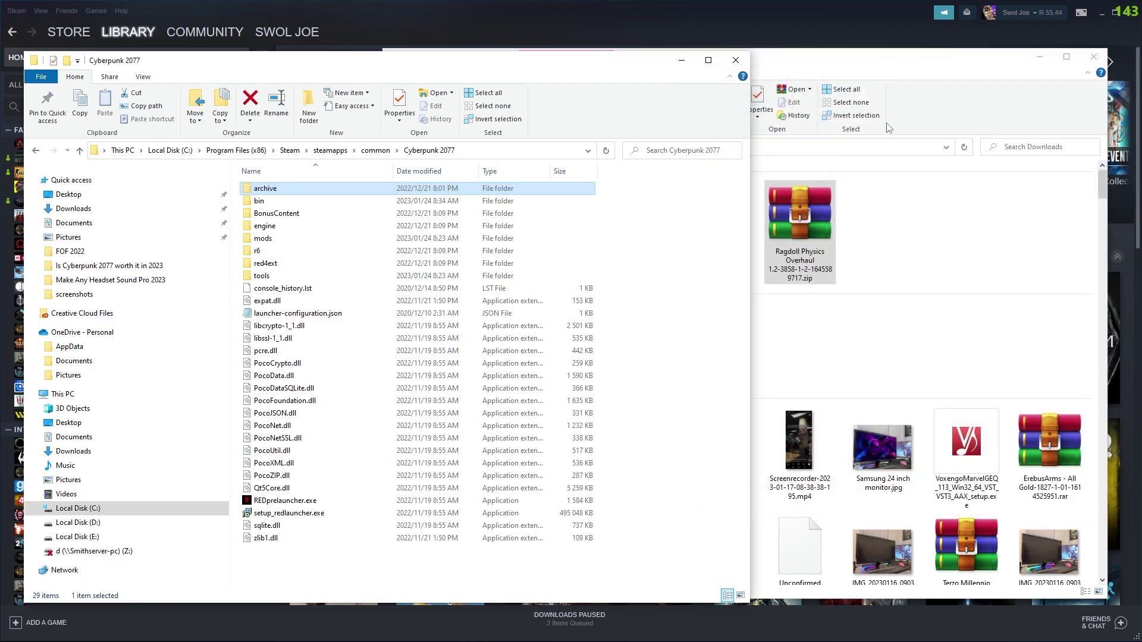
# Open the Cyber Vehicle Overhaul zip and drag its bin folder toward the game folder.
pyautogui.click(778, 215)
pyautogui.doubleClick(715, 211)
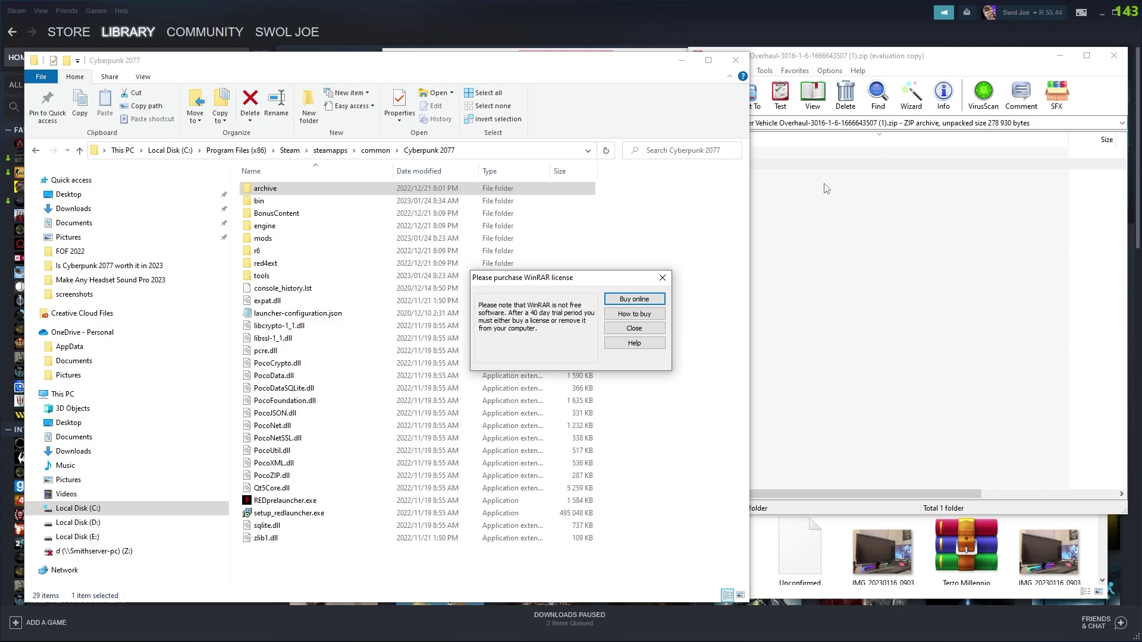
pyautogui.click(662, 278)
pyautogui.moveTo(711, 164); pyautogui.dragTo(661, 237)
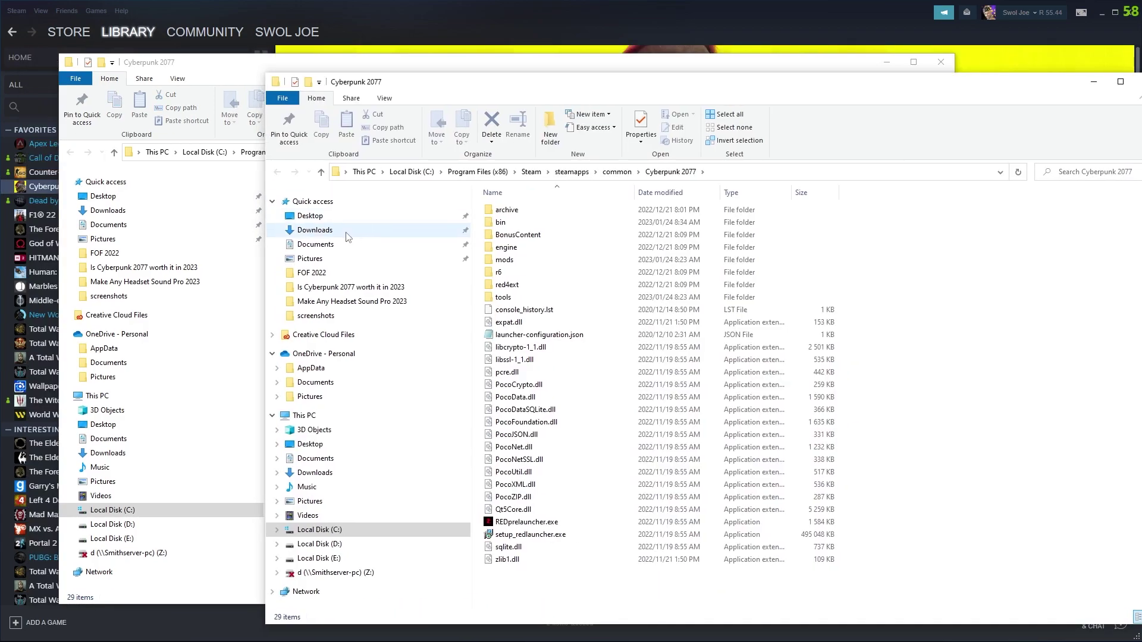
# Reopen the Cyber Vehicle Overhaul zip and browse into bin\x64 to reach the plugins folder.
pyautogui.click(525, 243)
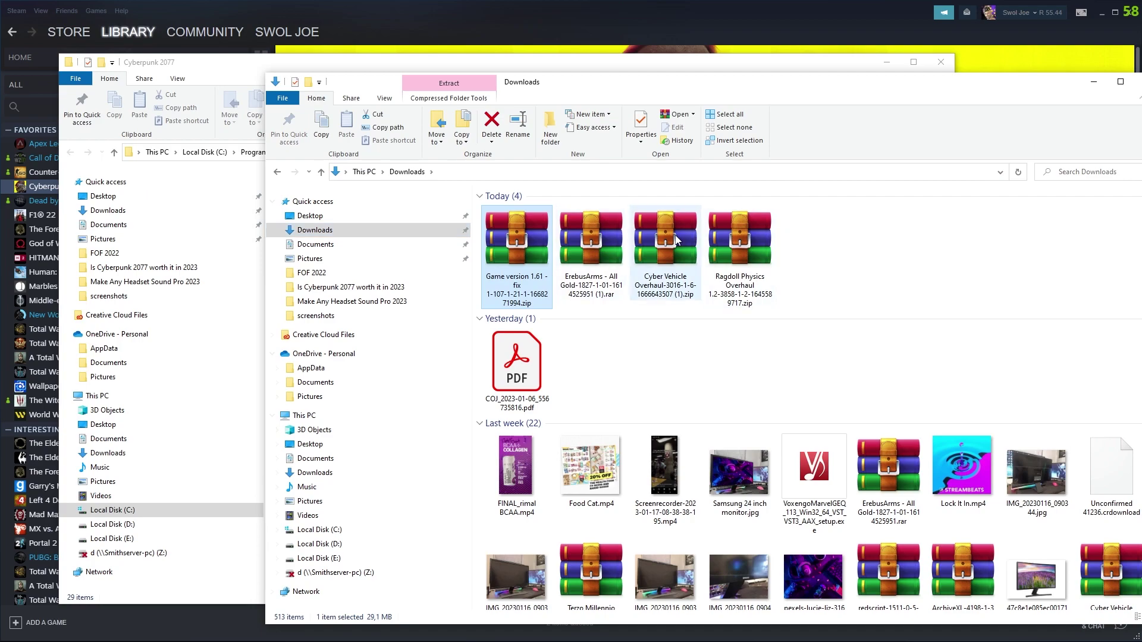
pyautogui.click(675, 240)
pyautogui.doubleClick(675, 240)
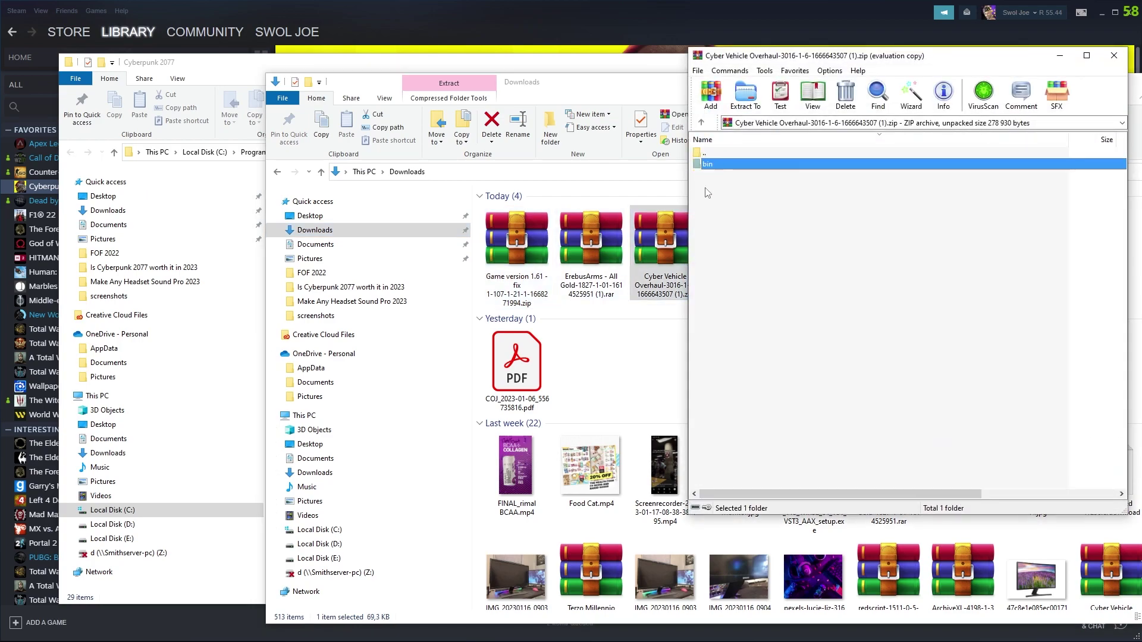
pyautogui.click(997, 240)
pyautogui.doubleClick(735, 165)
pyautogui.doubleClick(728, 170)
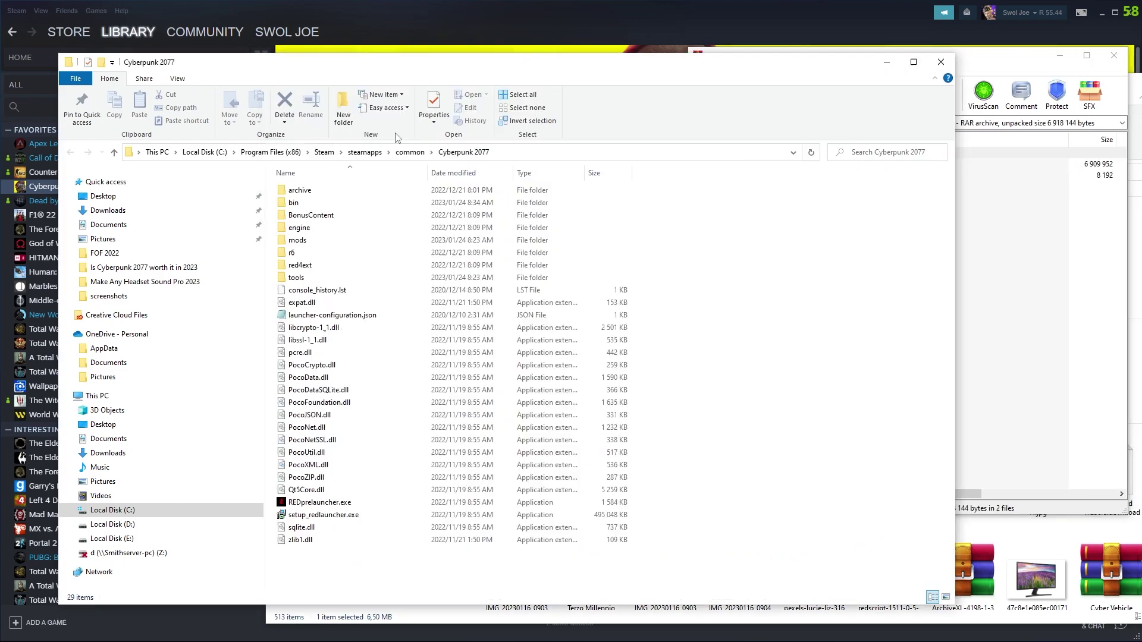
# Open the game's archive\pc\mod folder in File Explorer.
pyautogui.doubleClick(320, 190)
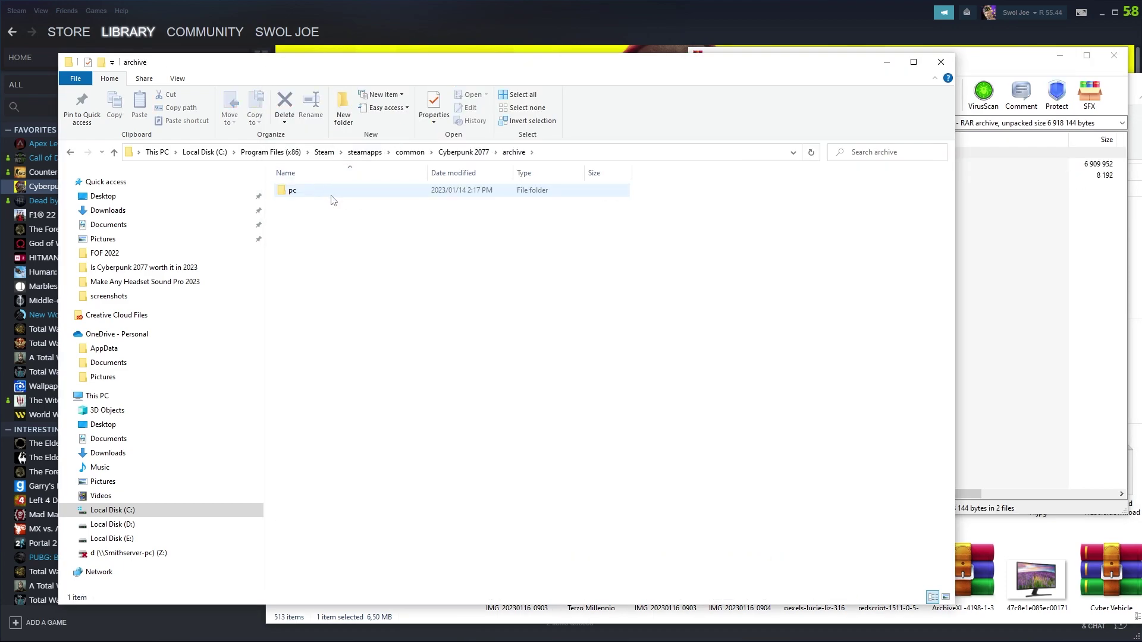
pyautogui.doubleClick(330, 191)
pyautogui.doubleClick(337, 202)
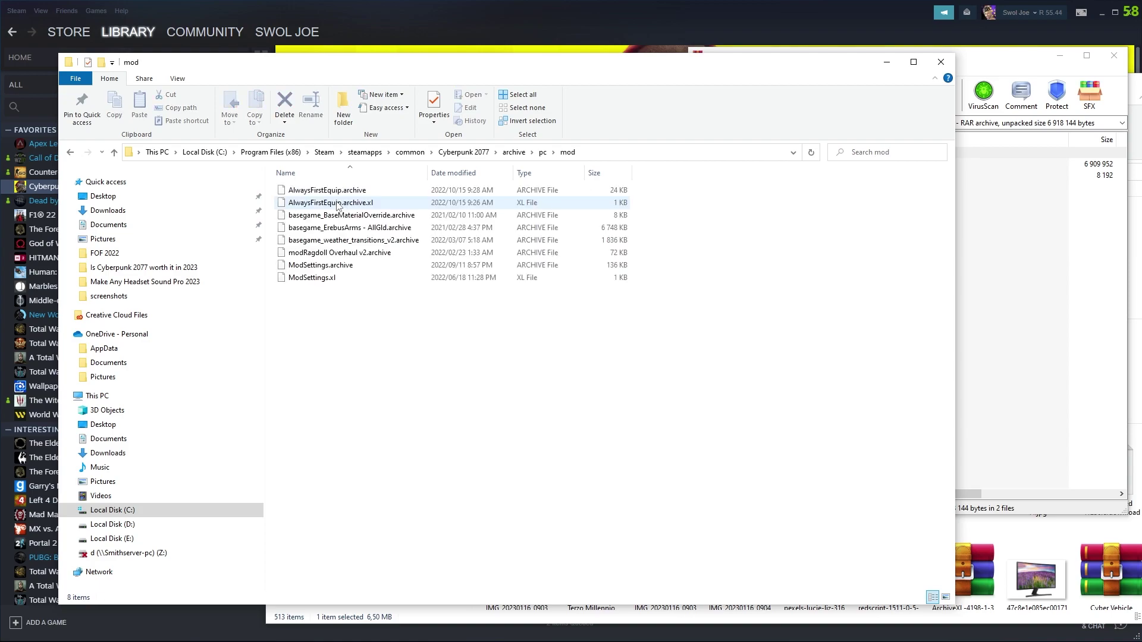
# Move basegame_ErebusArms - AllGld.archive and basegame_weather_transitions_v2.archive into mod, replacing old copies, and close the windows.
pyautogui.click(381, 230)
pyautogui.keyDown('ctrl'); pyautogui.click(383, 241); pyautogui.keyUp('ctrl')
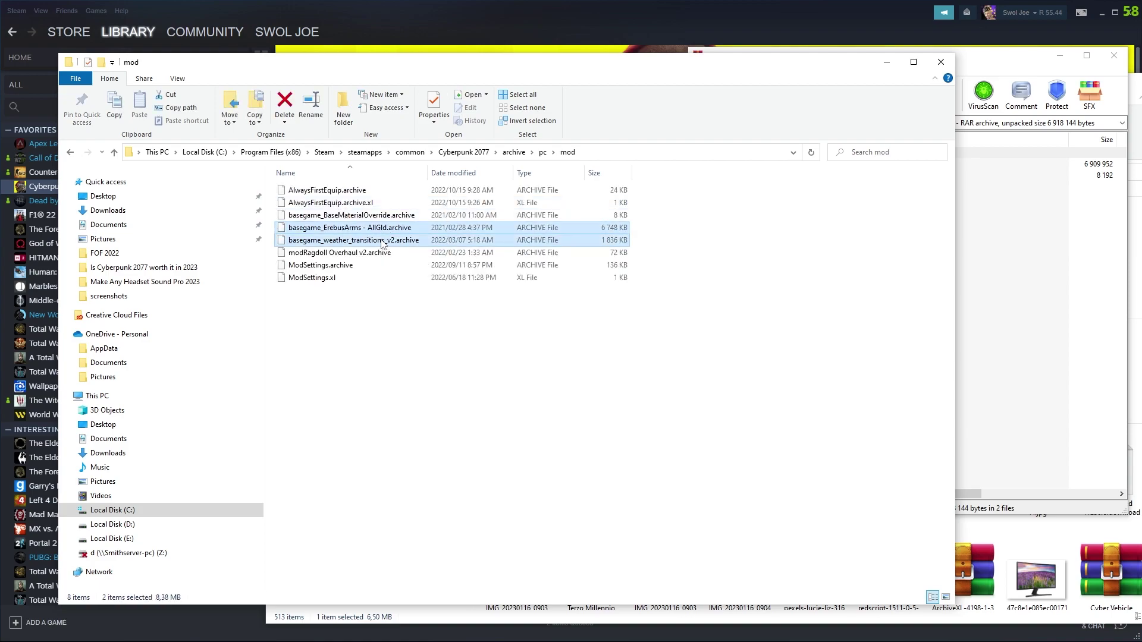
pyautogui.click(985, 255)
pyautogui.moveTo(766, 237); pyautogui.dragTo(422, 373)
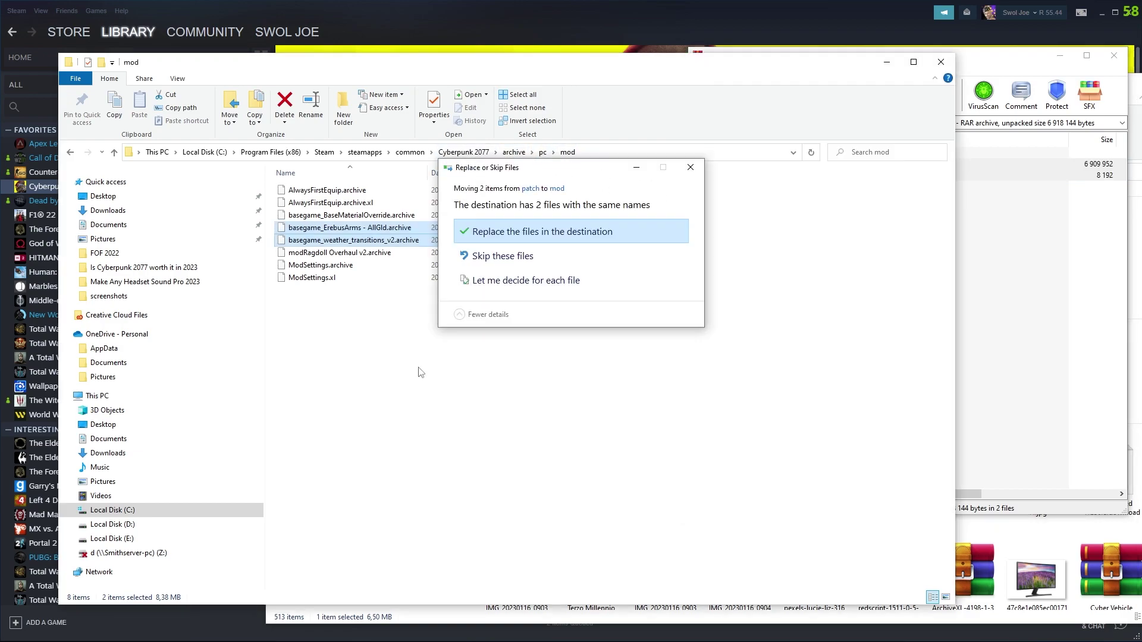
pyautogui.click(549, 230)
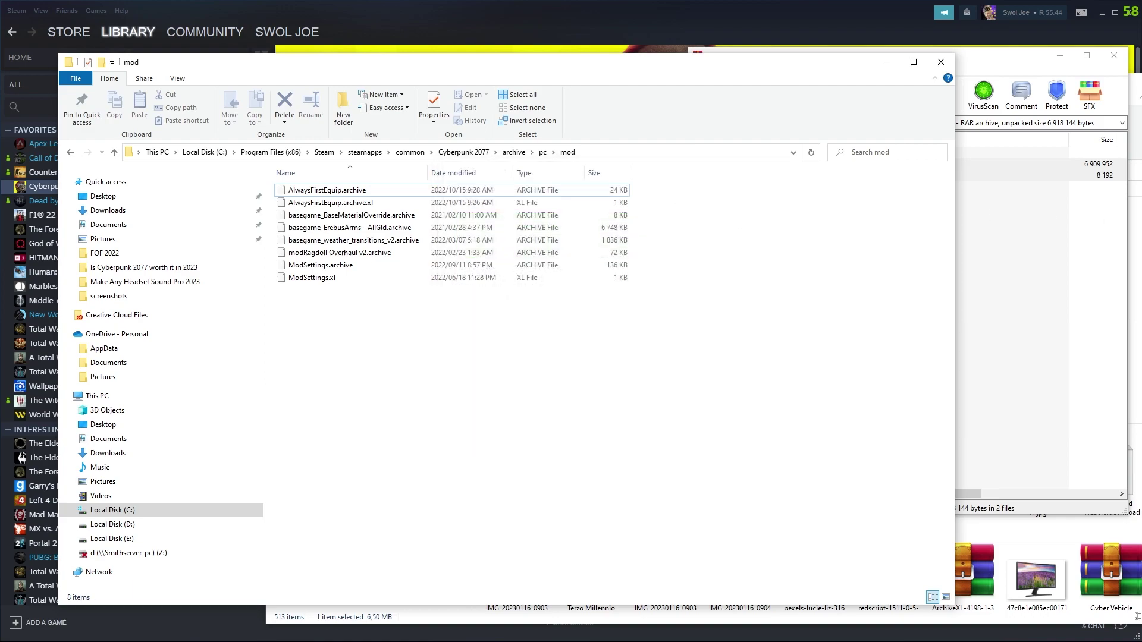
pyautogui.click(1065, 55)
pyautogui.click(940, 62)
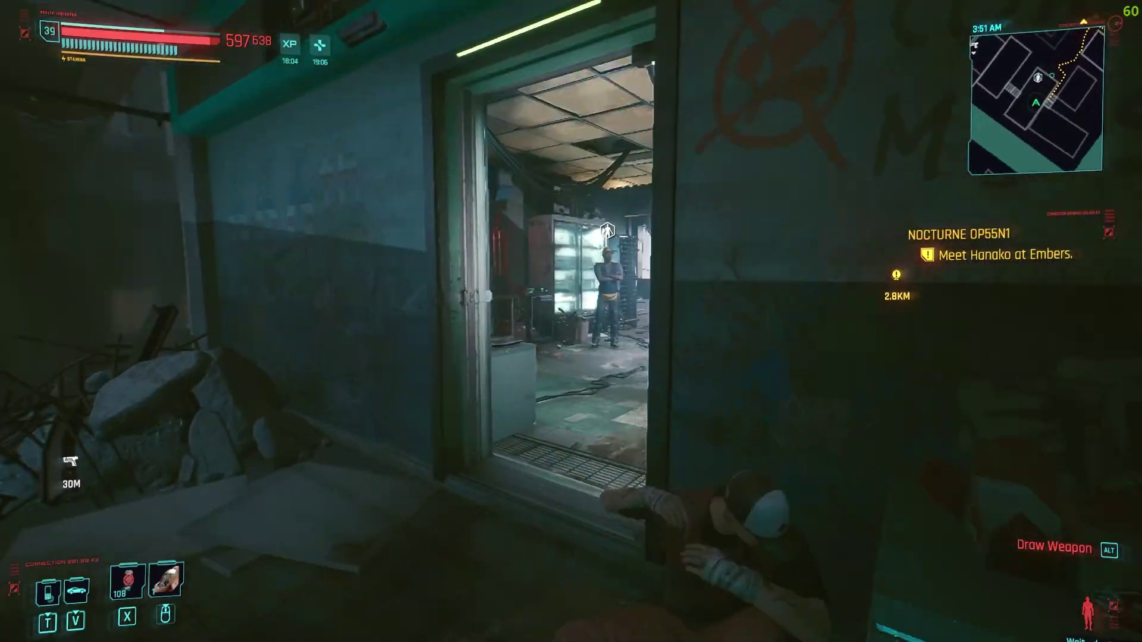
# Walk into the clinic and unequip V's jacket and shirt from the Upper Body slots.
pyautogui.press('w')
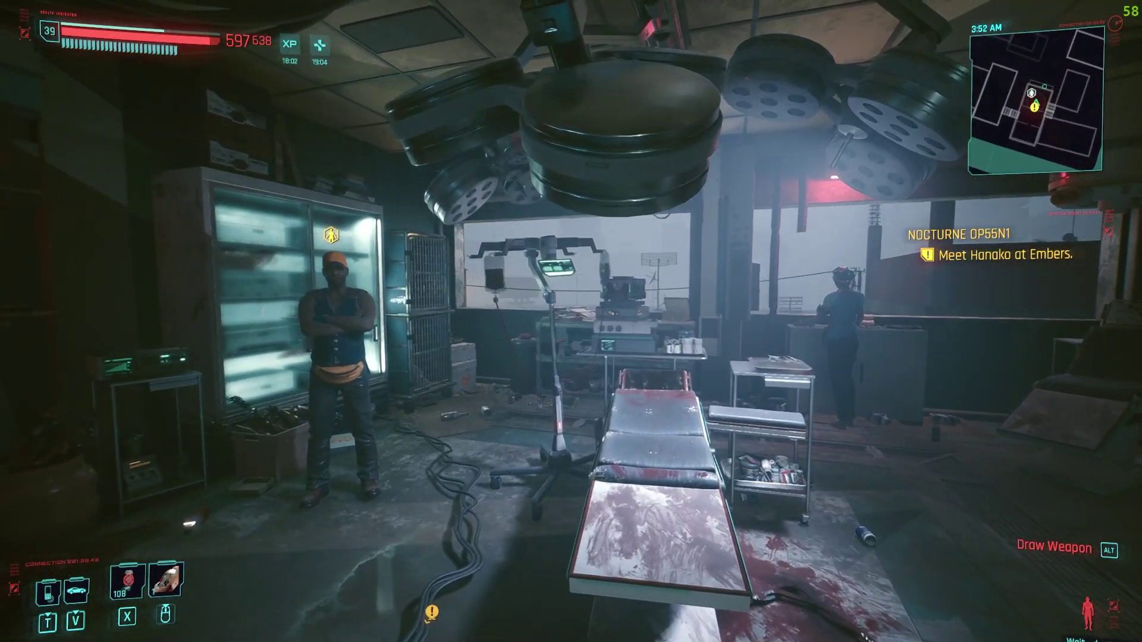
pyautogui.press('w')
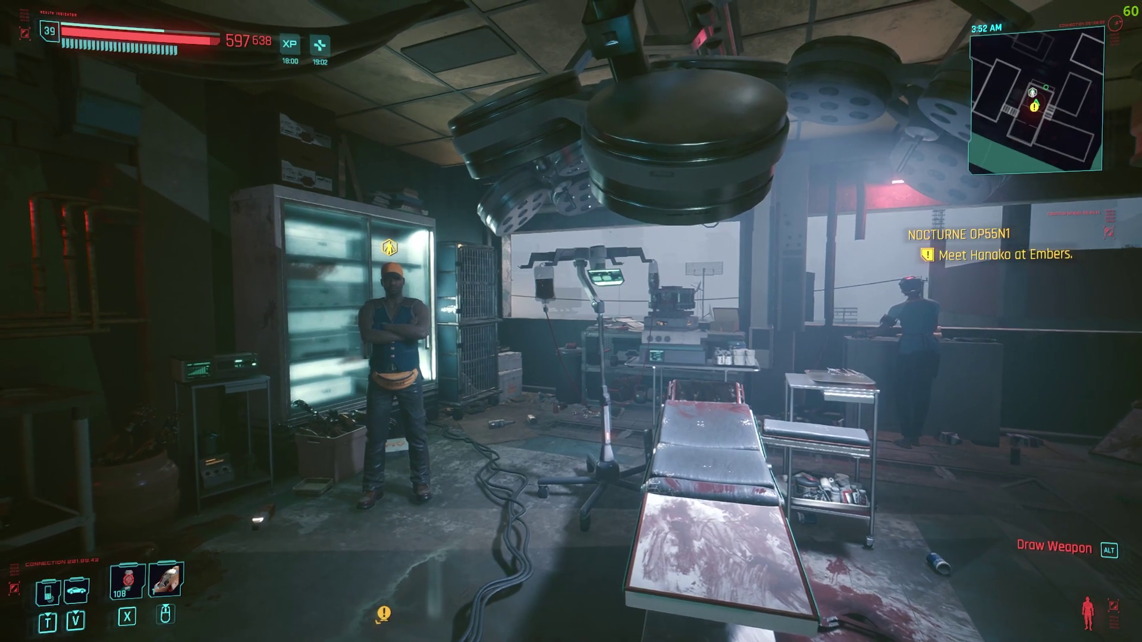
pyautogui.press('i')
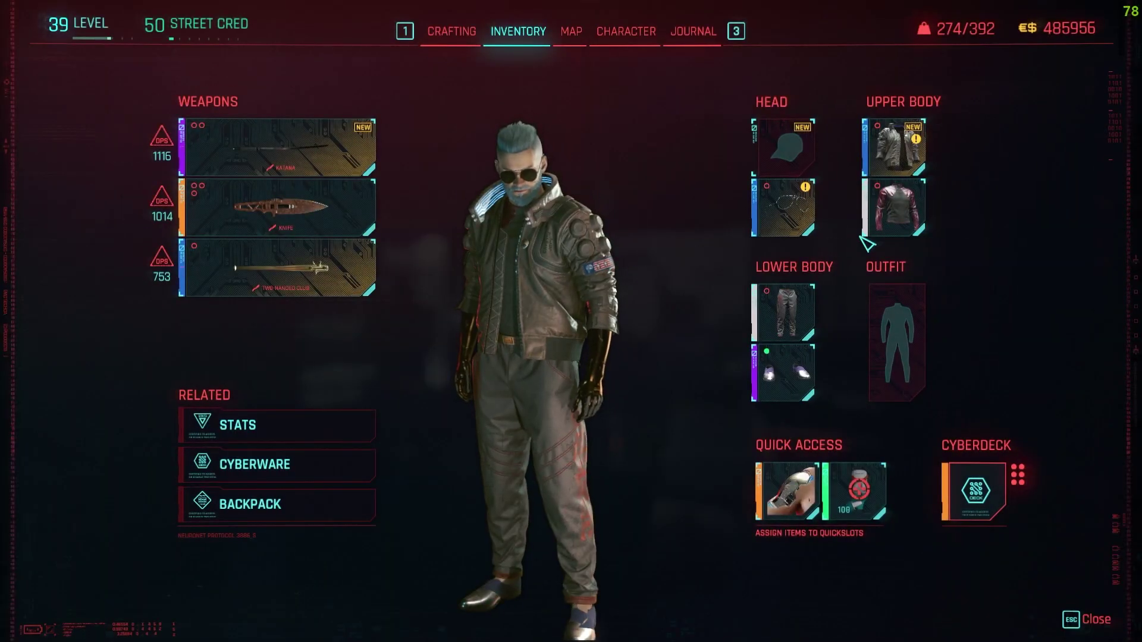
pyautogui.rightClick(892, 174)
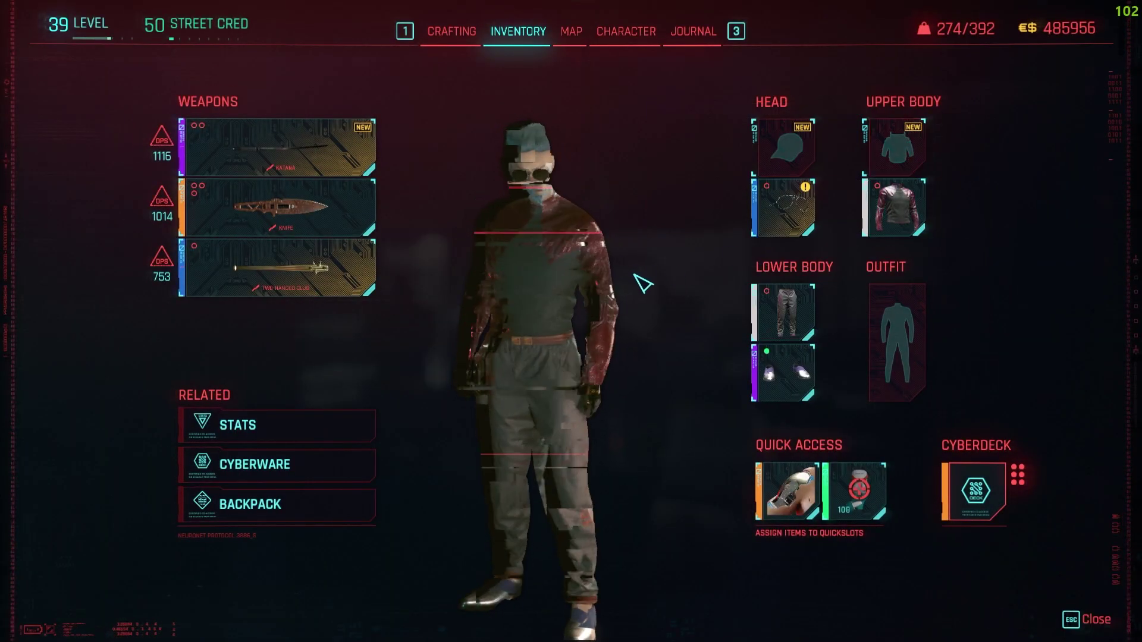
pyautogui.rightClick(894, 208)
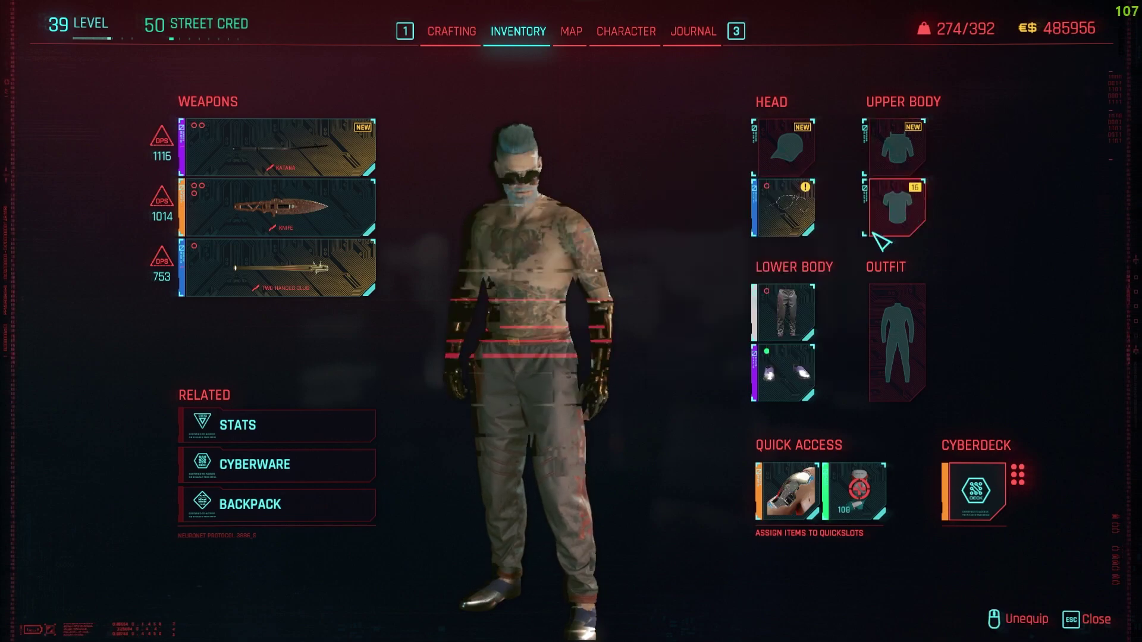
pyautogui.moveTo(595, 357); pyautogui.dragTo(536, 360)
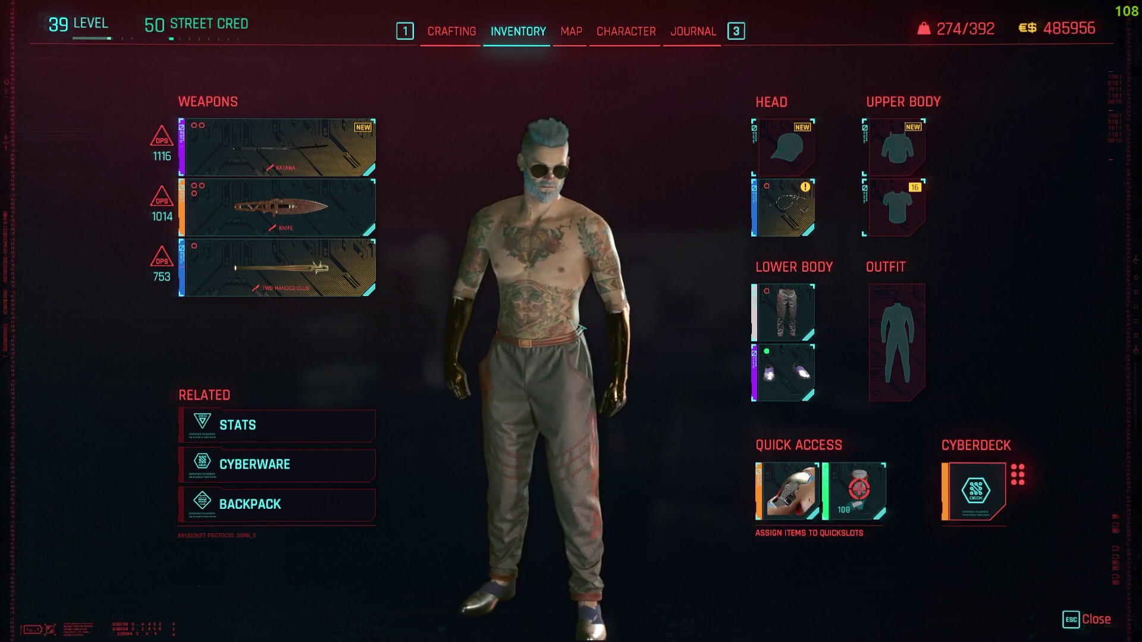
pyautogui.press('Escape')
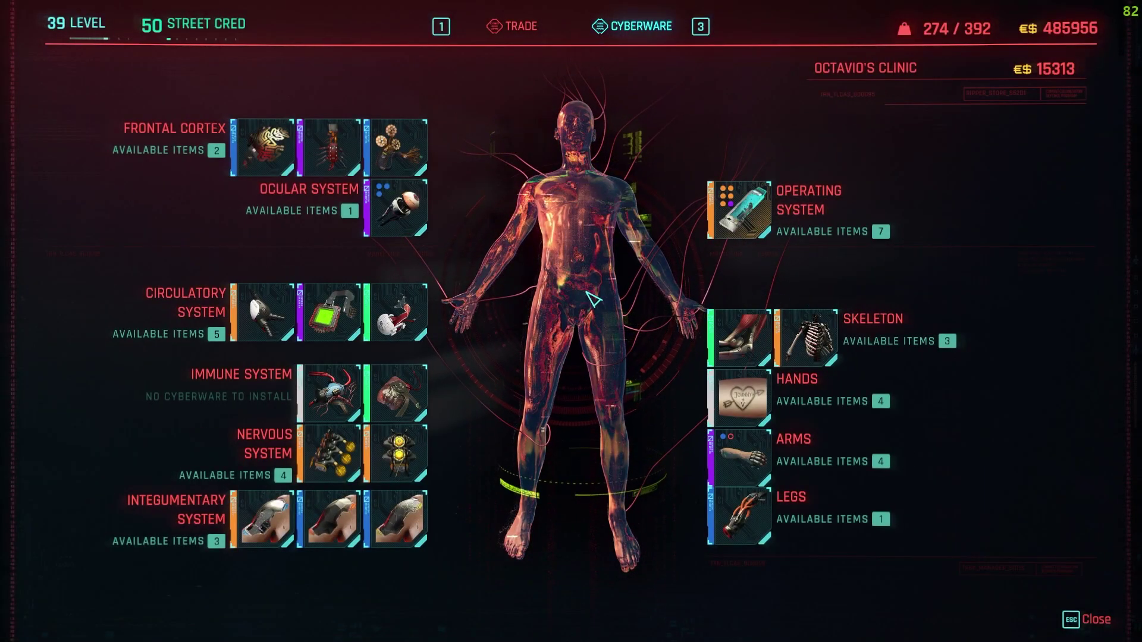
pyautogui.click(755, 466)
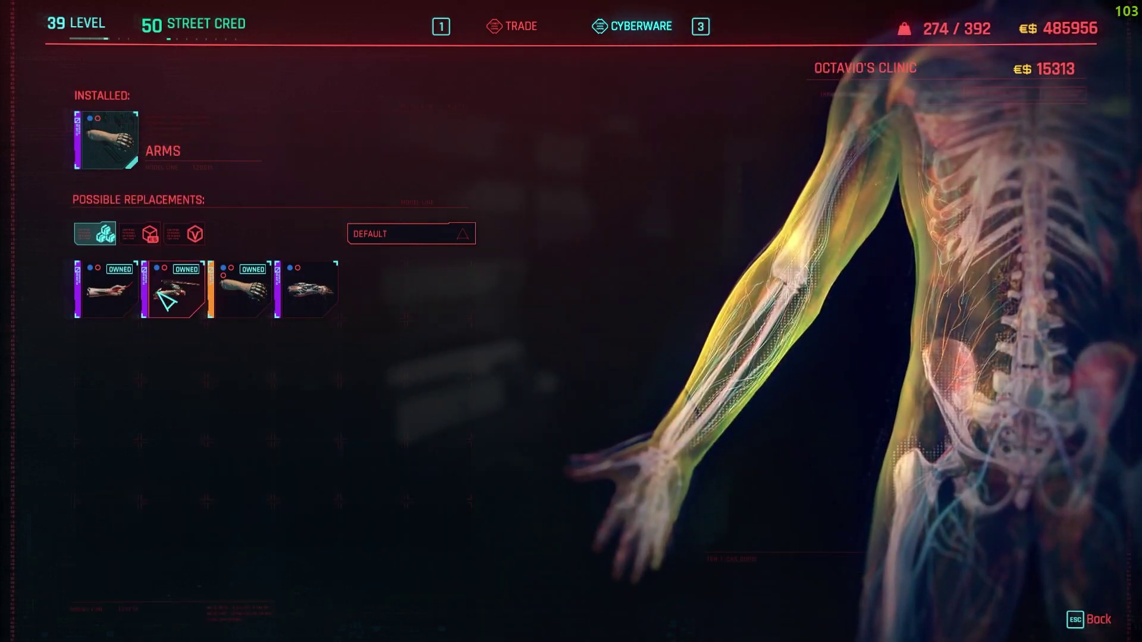
pyautogui.moveTo(130, 154)
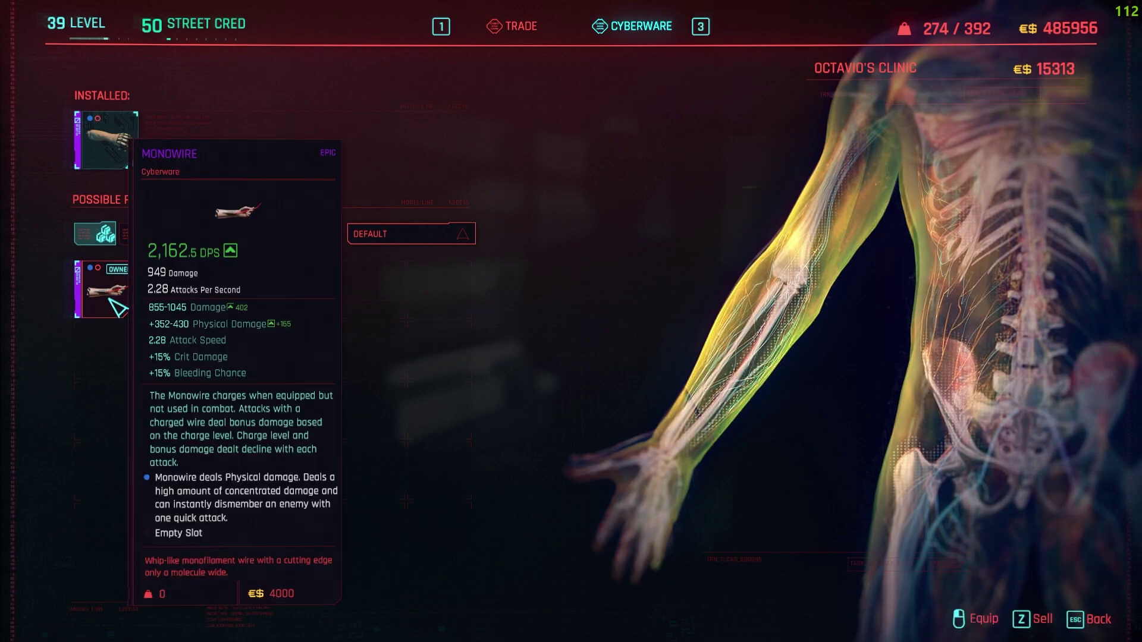
pyautogui.press('Escape')
pyautogui.press('Escape')
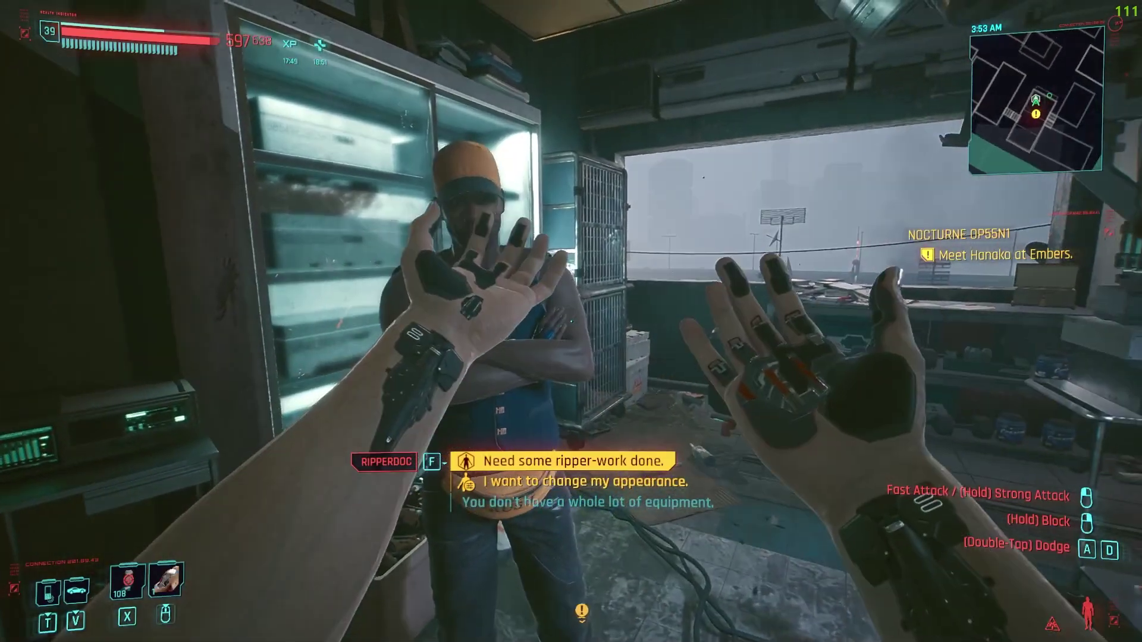
pyautogui.press('f')
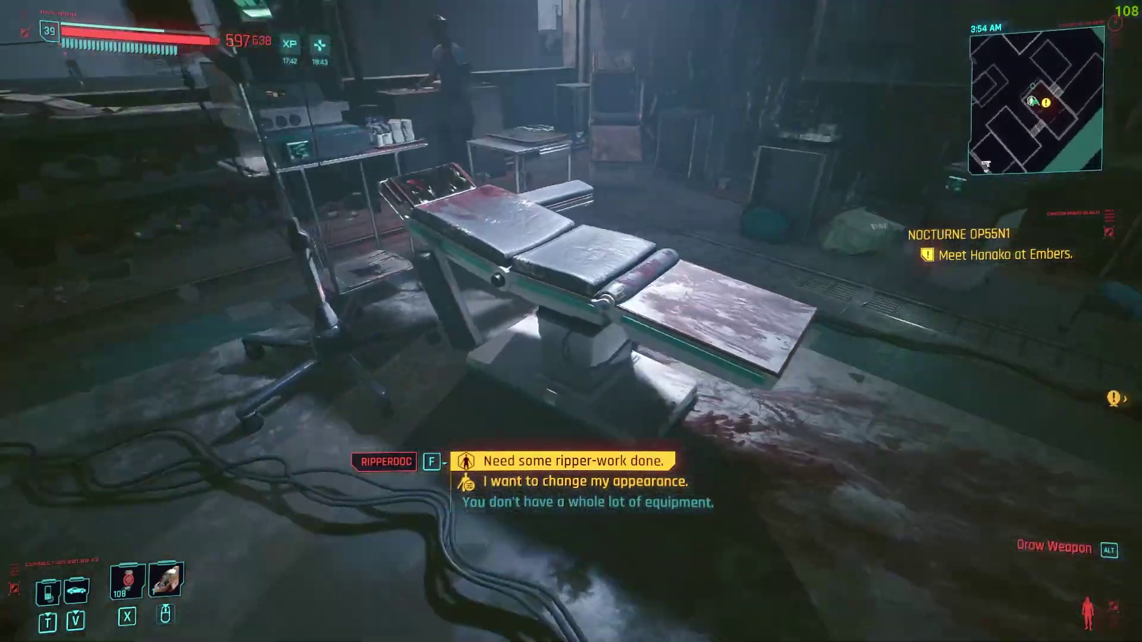
# Draw the Jinchu-Maru katana, leave the clinic via the foggy rooftop, and drive toward Embers.
pyautogui.press('w')
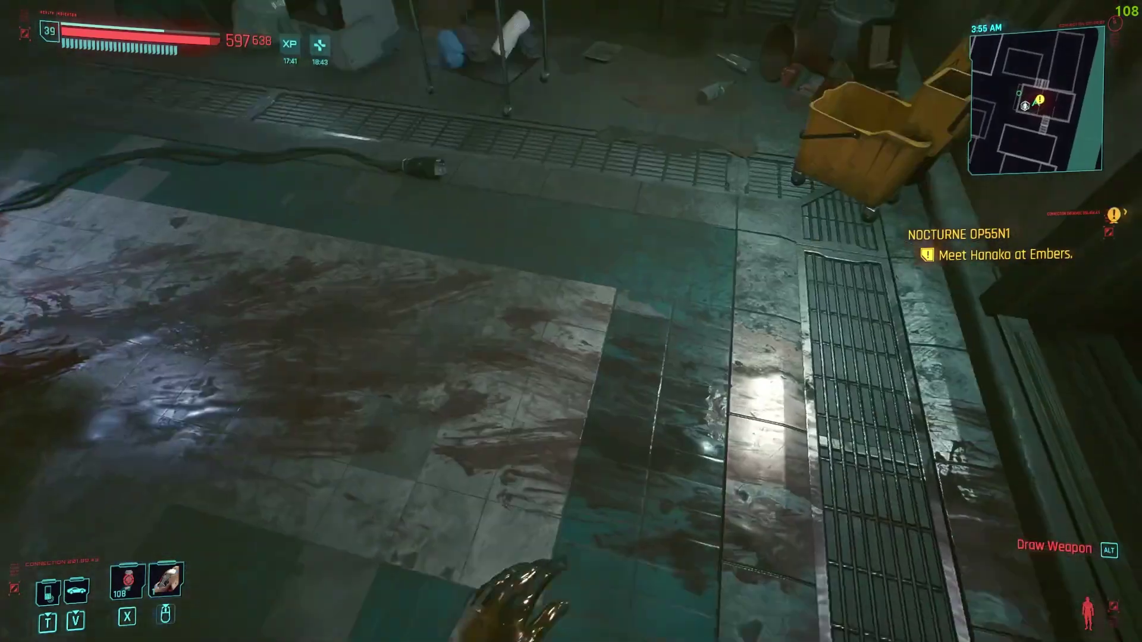
pyautogui.press('alt')
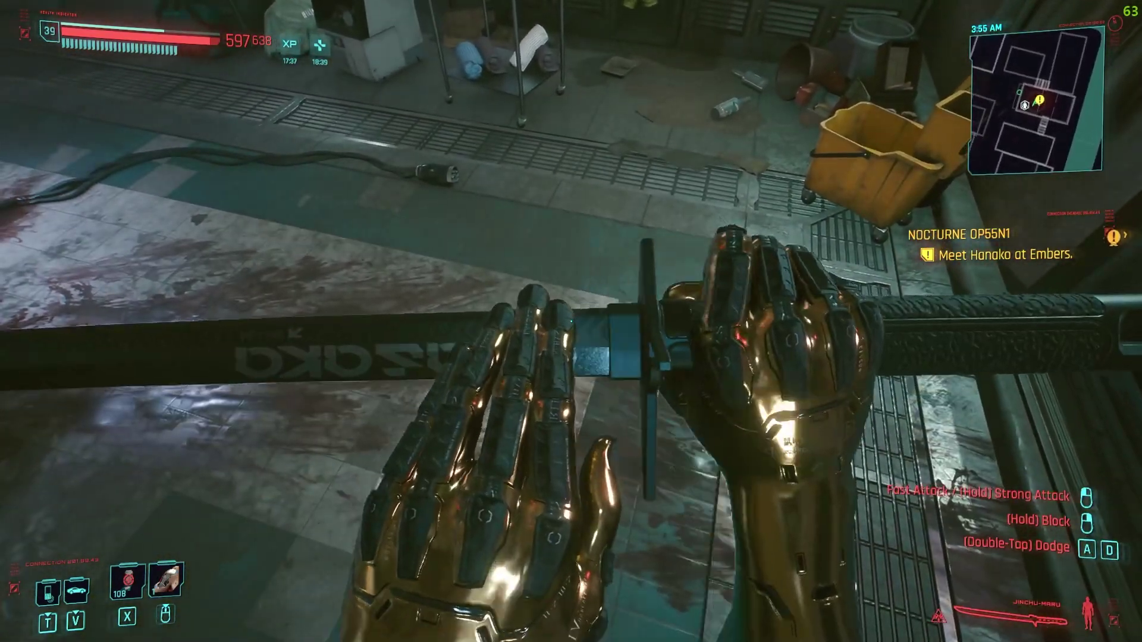
pyautogui.press('w')
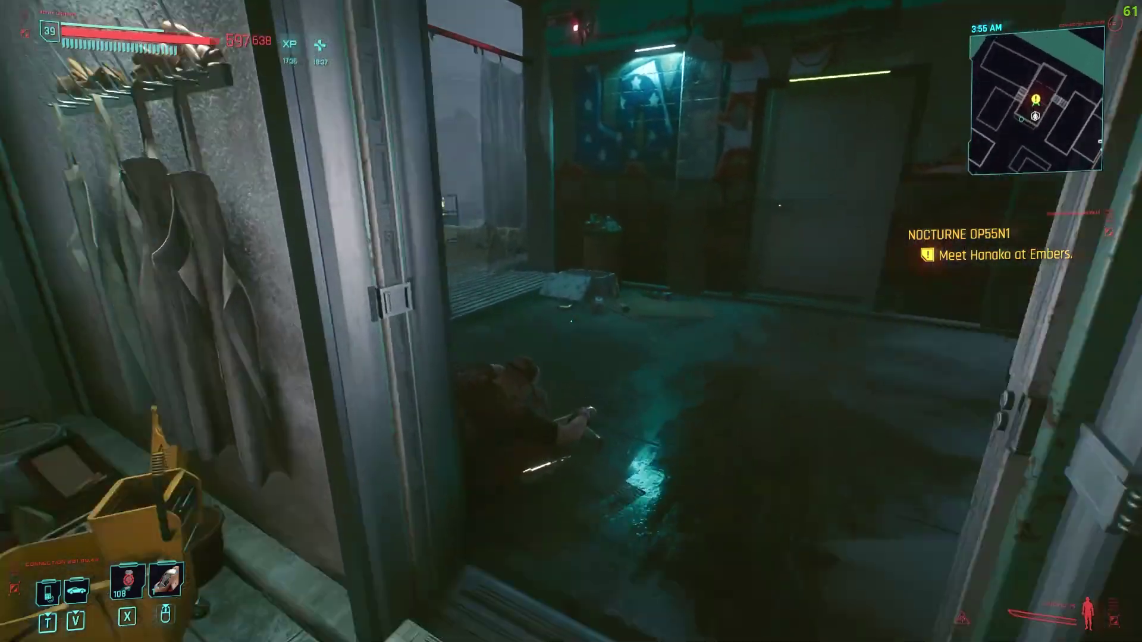
pyautogui.press('w')
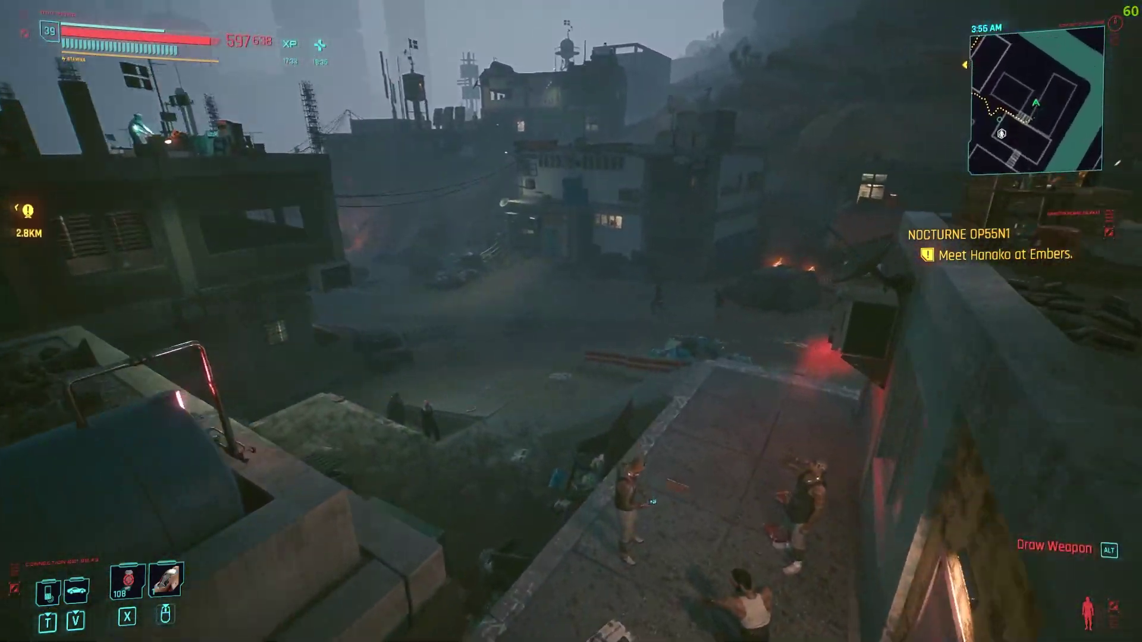
pyautogui.press('w')
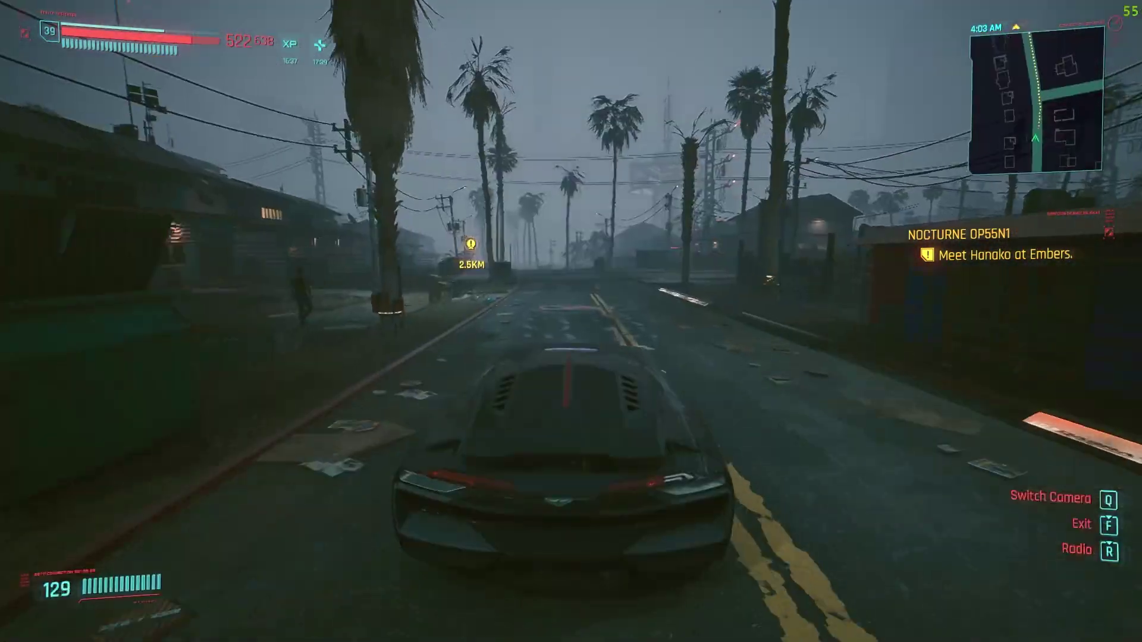
pyautogui.press('w')
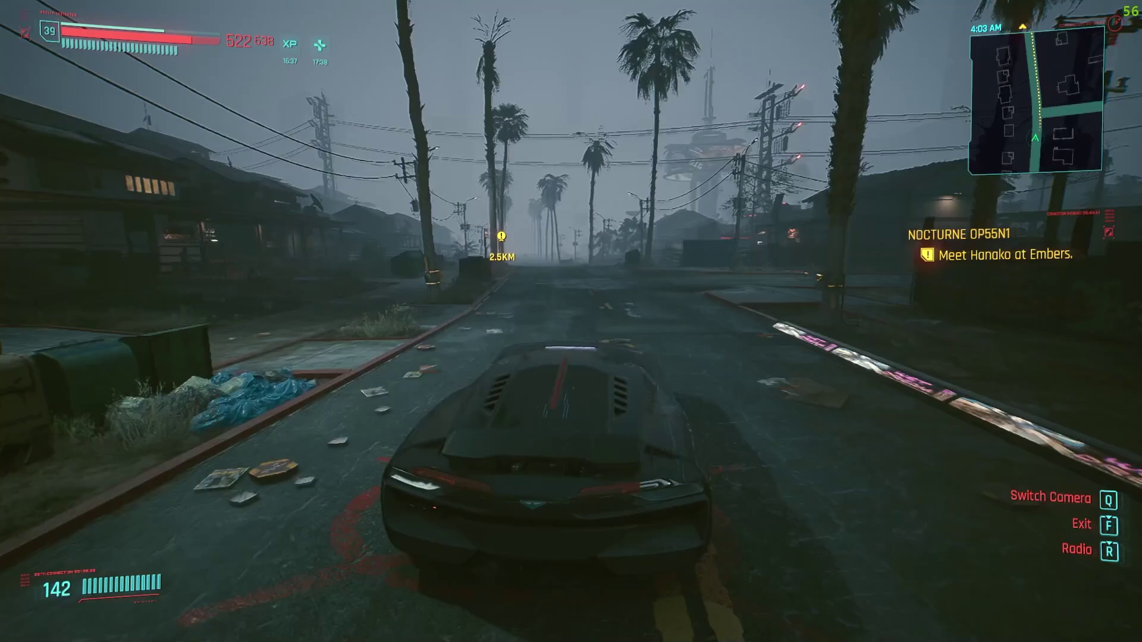
pyautogui.press('w')
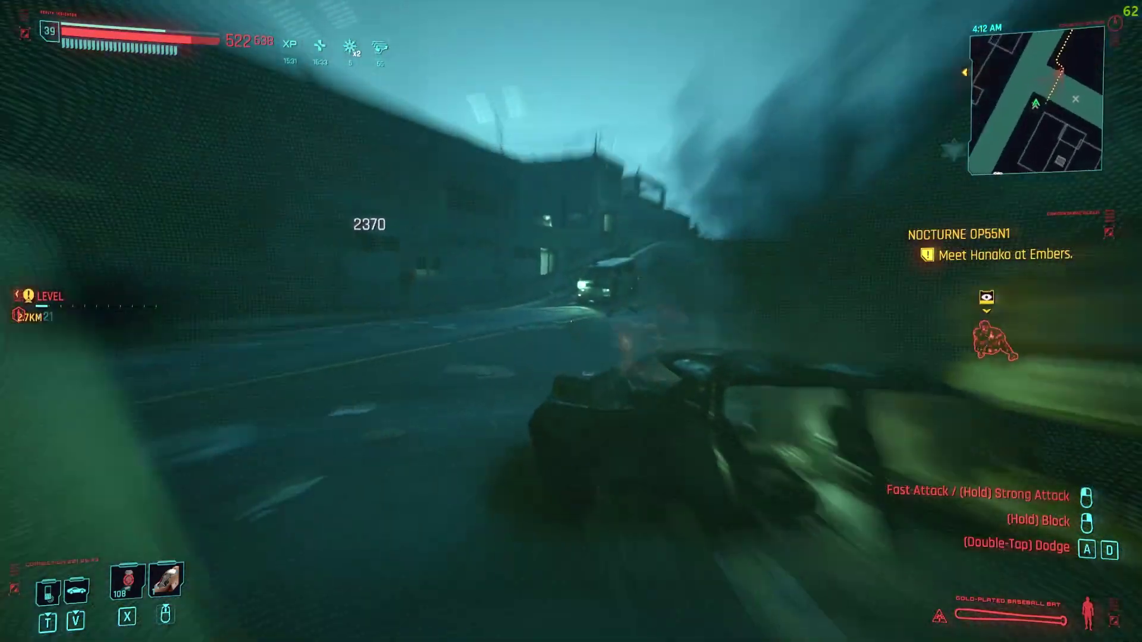
# Scan the nearby 6th Street enemy and beat them down with the gold-plated baseball bat.
pyautogui.press('Tab')
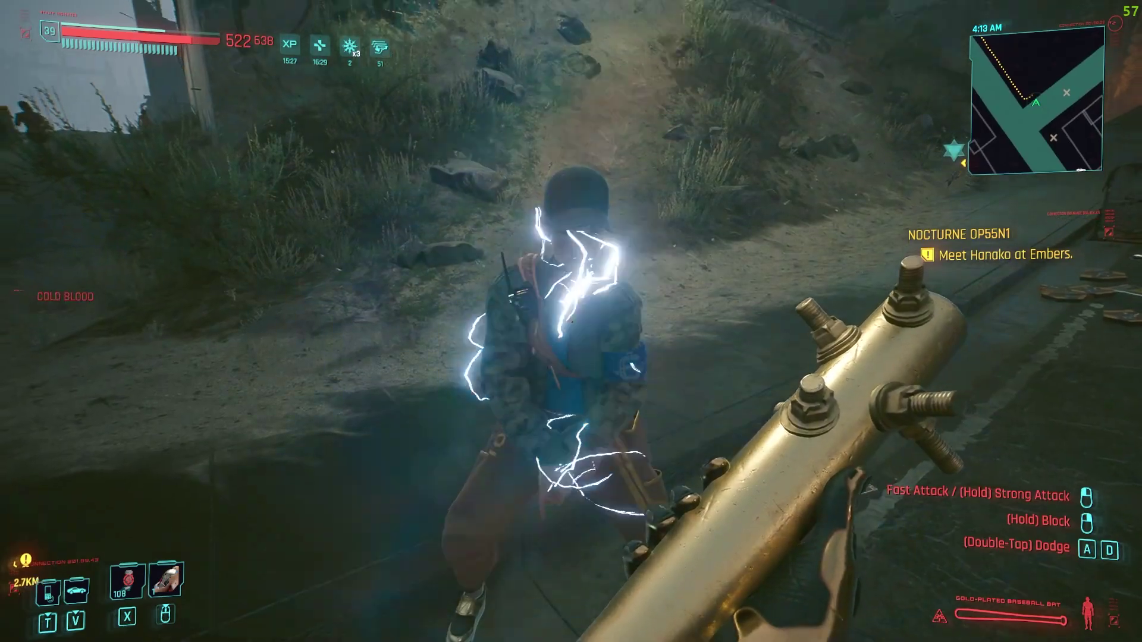
pyautogui.click(571, 321)
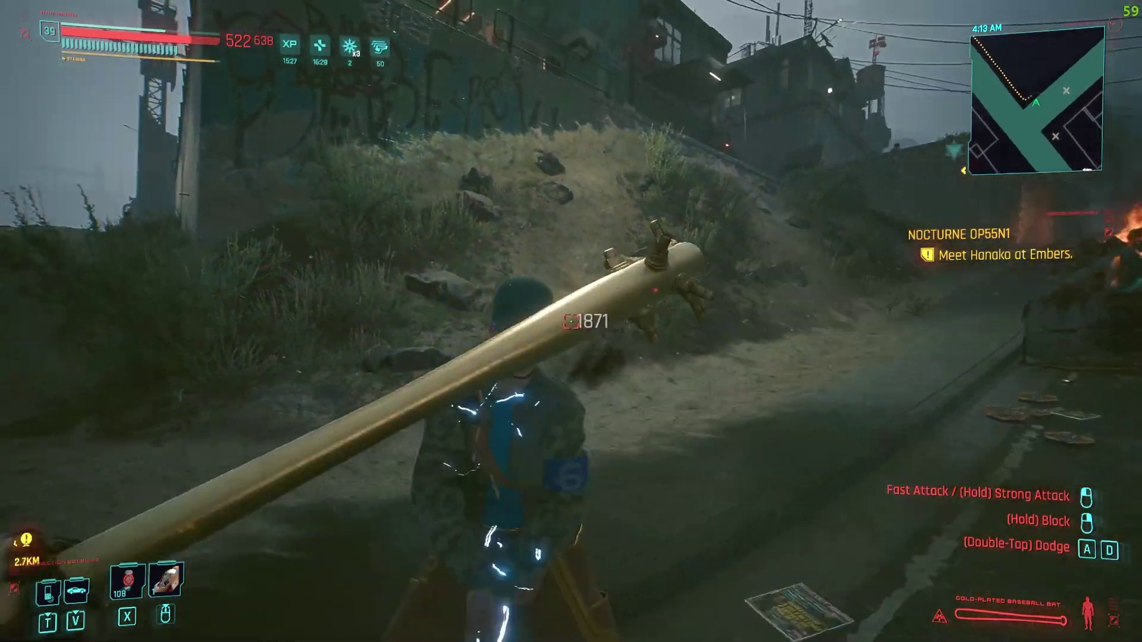